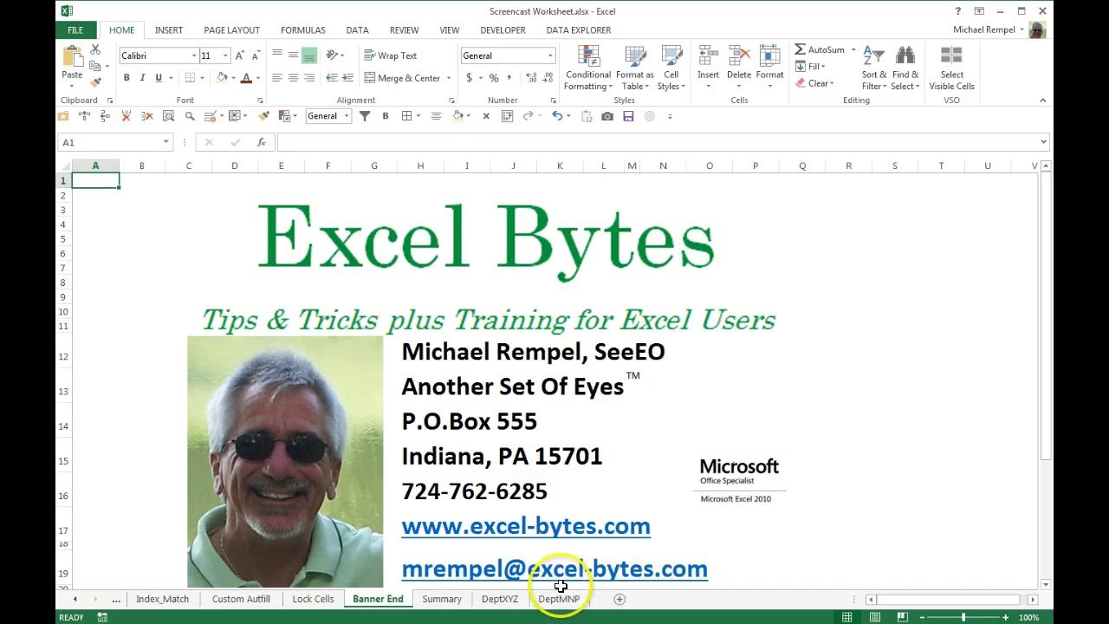
Review the department names in column A of the Summary sheet and the data tables on the DeptXYZ and DeptMNP sheets
{"action": "left_click", "coordinate": [443, 602]}
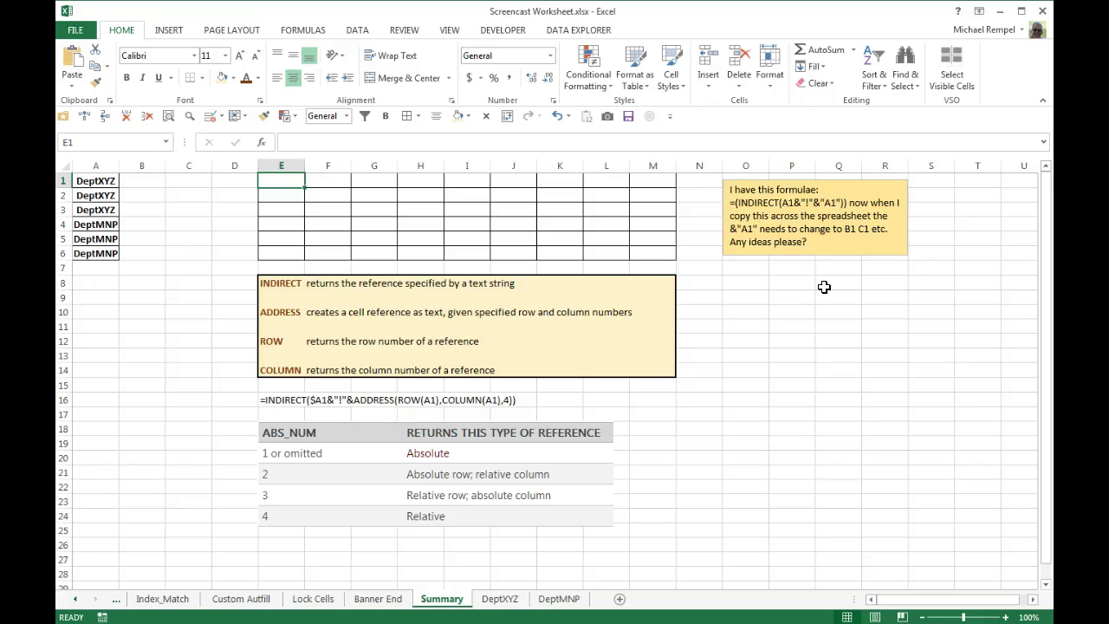
{"action": "left_click", "coordinate": [103, 180]}
{"action": "left_click", "coordinate": [97, 195]}
{"action": "left_click", "coordinate": [94, 210]}
{"action": "left_click", "coordinate": [91, 225]}
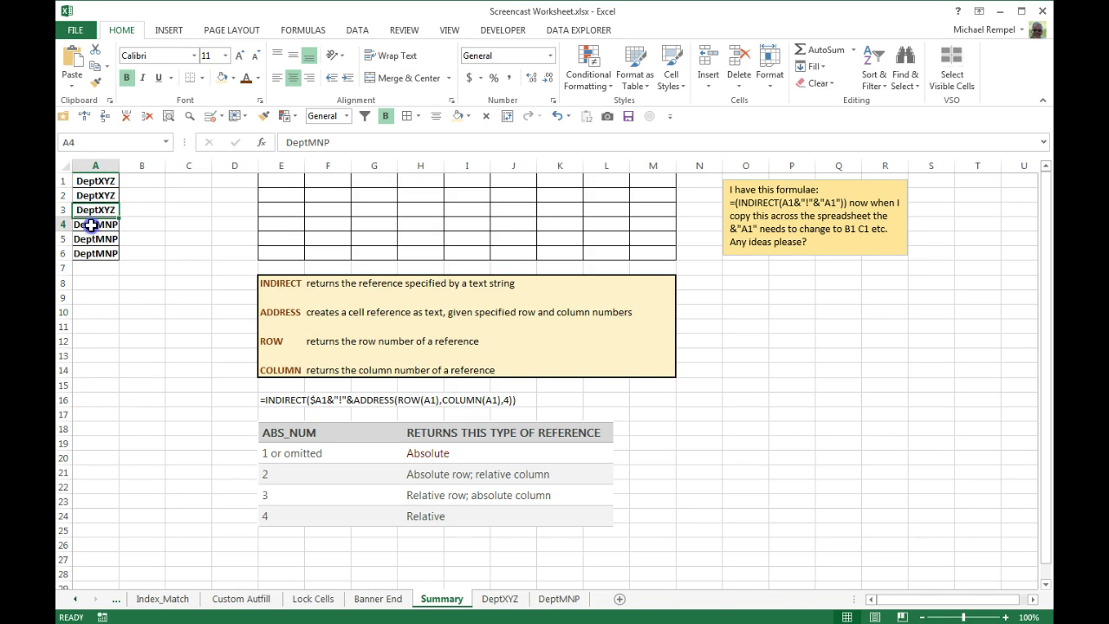
{"action": "left_click", "coordinate": [507, 606]}
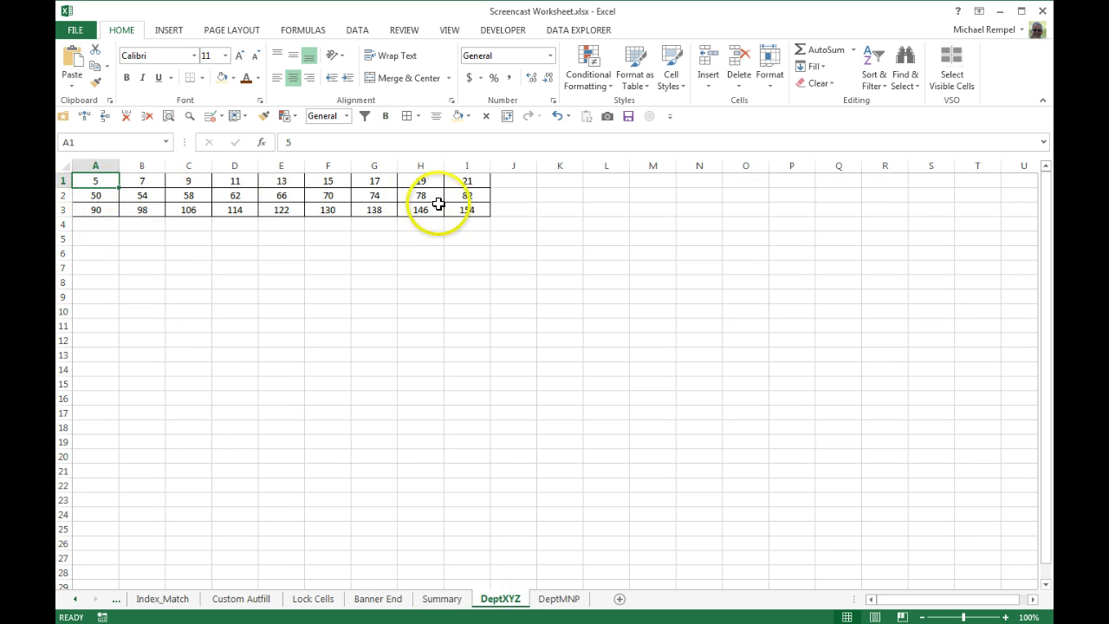
{"action": "left_click", "coordinate": [441, 599]}
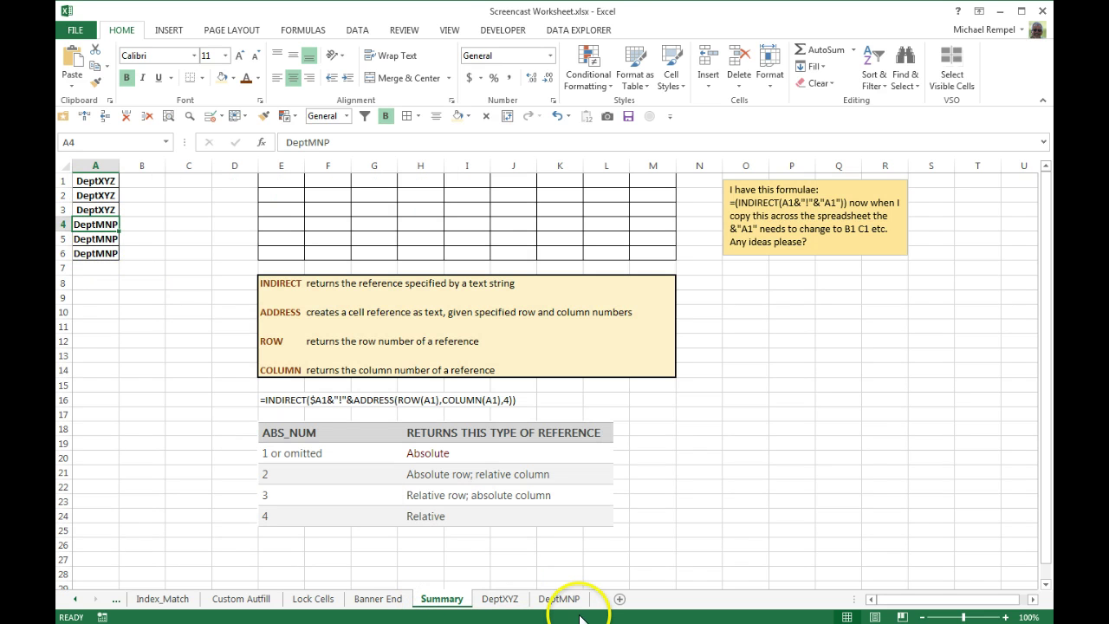
{"action": "left_click", "coordinate": [559, 598]}
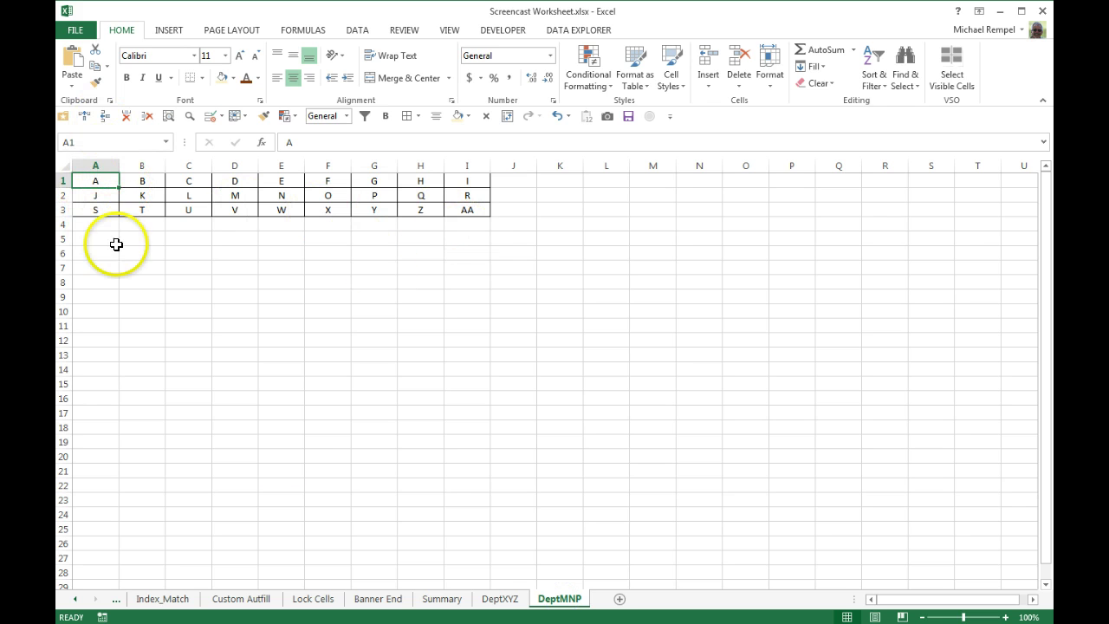
{"action": "left_click", "coordinate": [441, 598]}
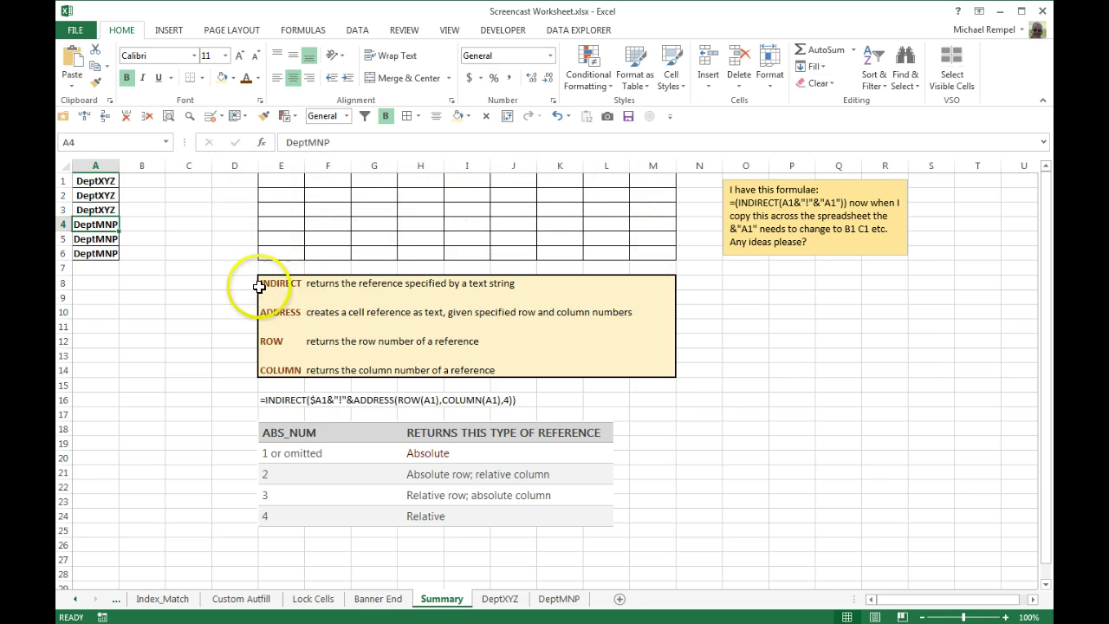
Begin a formula in Summary cell E1 with =INDIRECT($A1&"!"&, keeping column A absolute and the row relative
{"action": "left_click", "coordinate": [282, 179]}
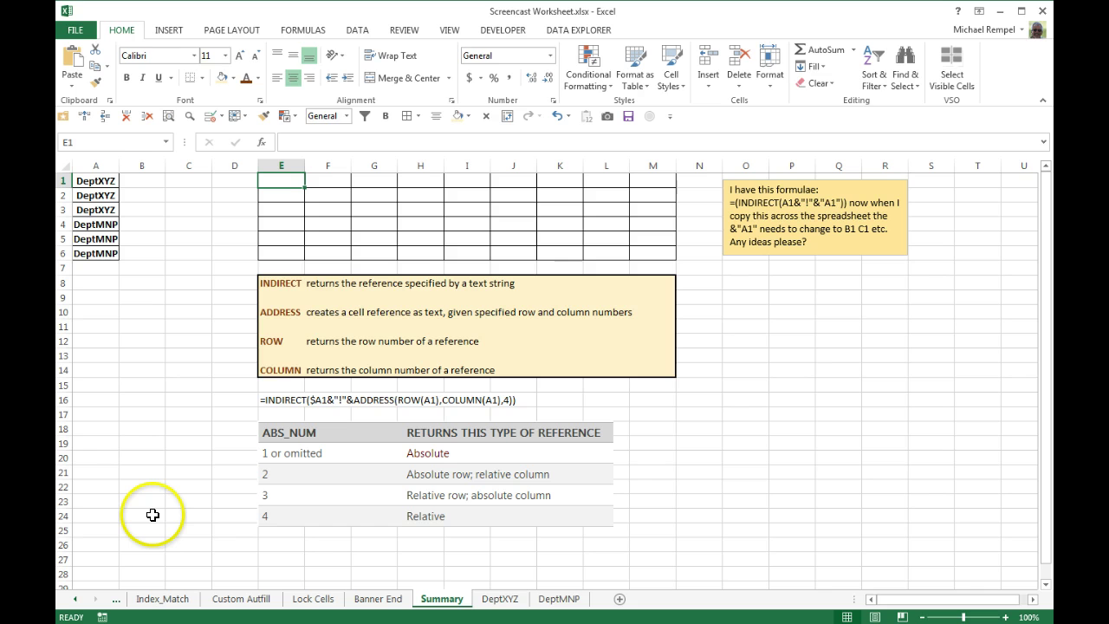
{"action": "type", "text": "=ind"}
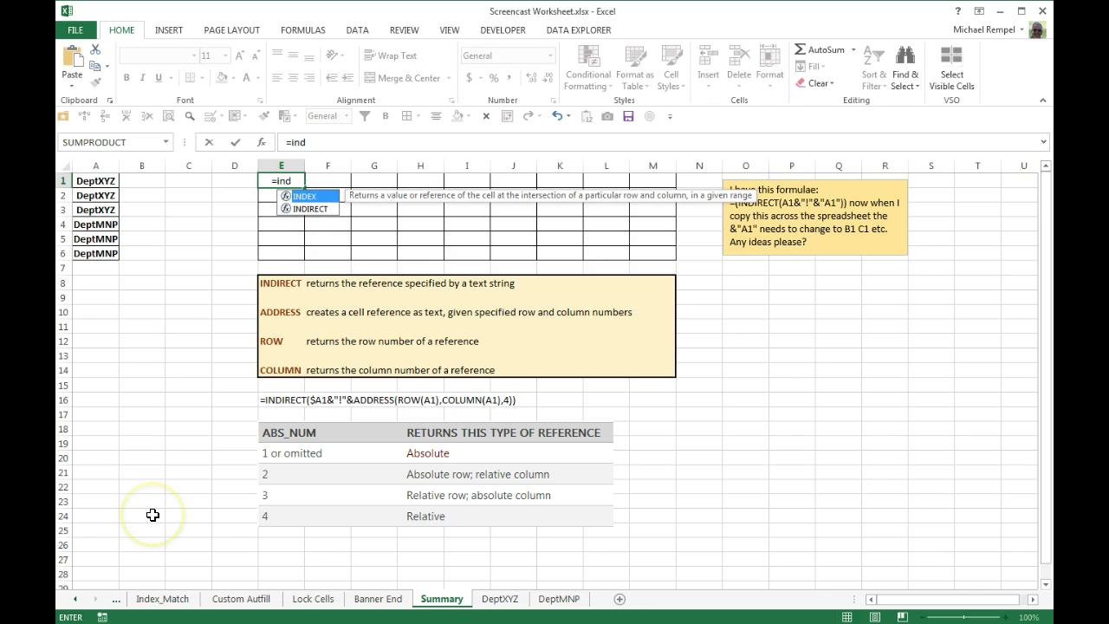
{"action": "key", "text": "Down"}
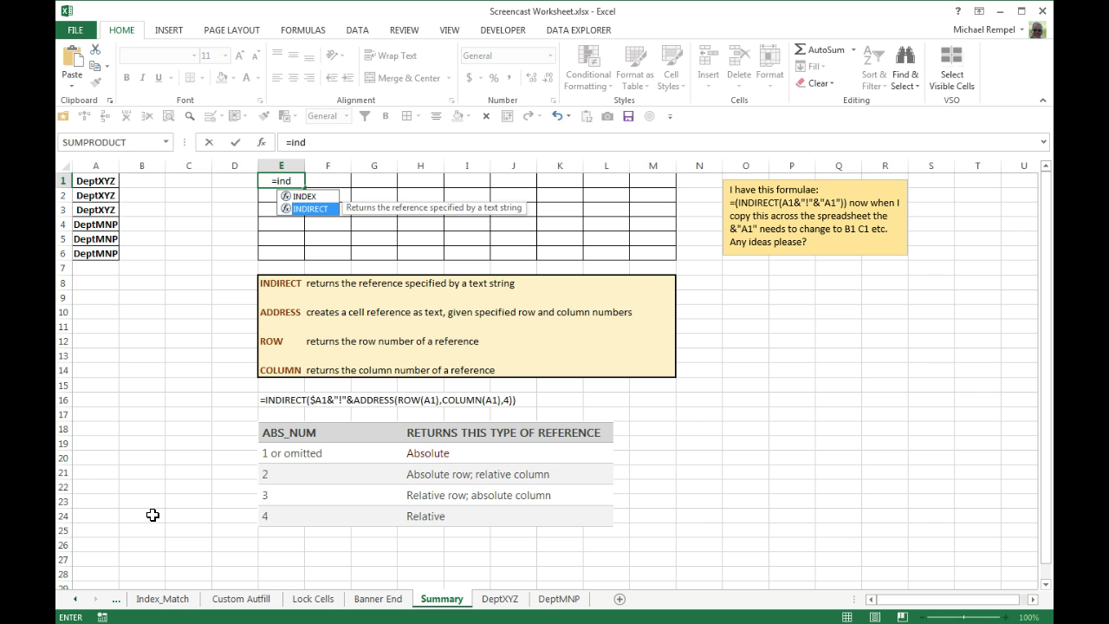
{"action": "key", "text": "Tab"}
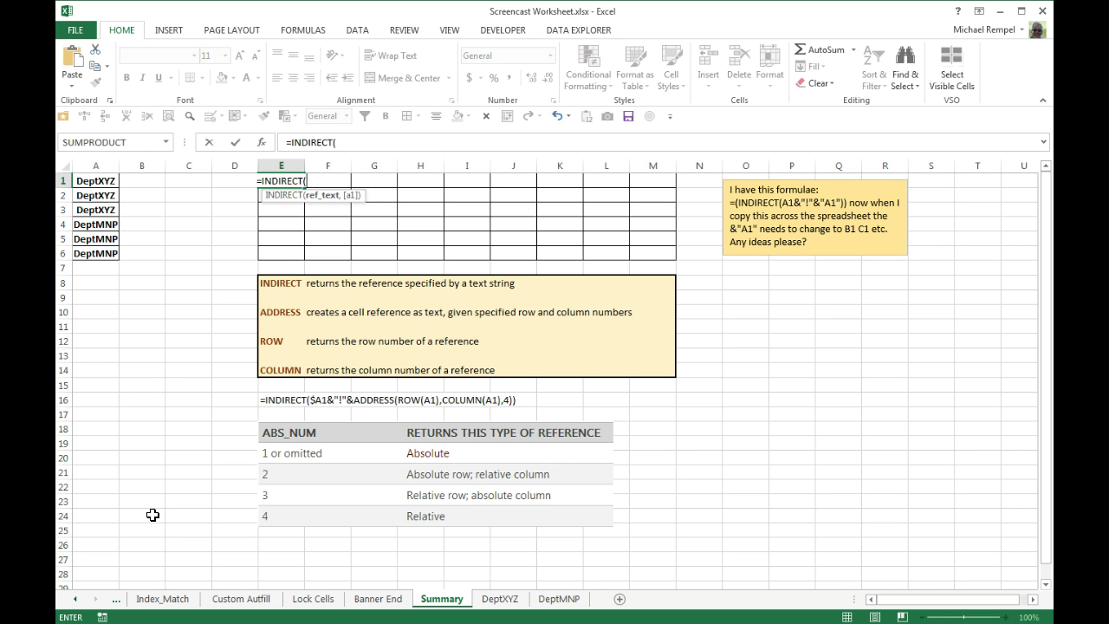
{"action": "left_click", "coordinate": [92, 180]}
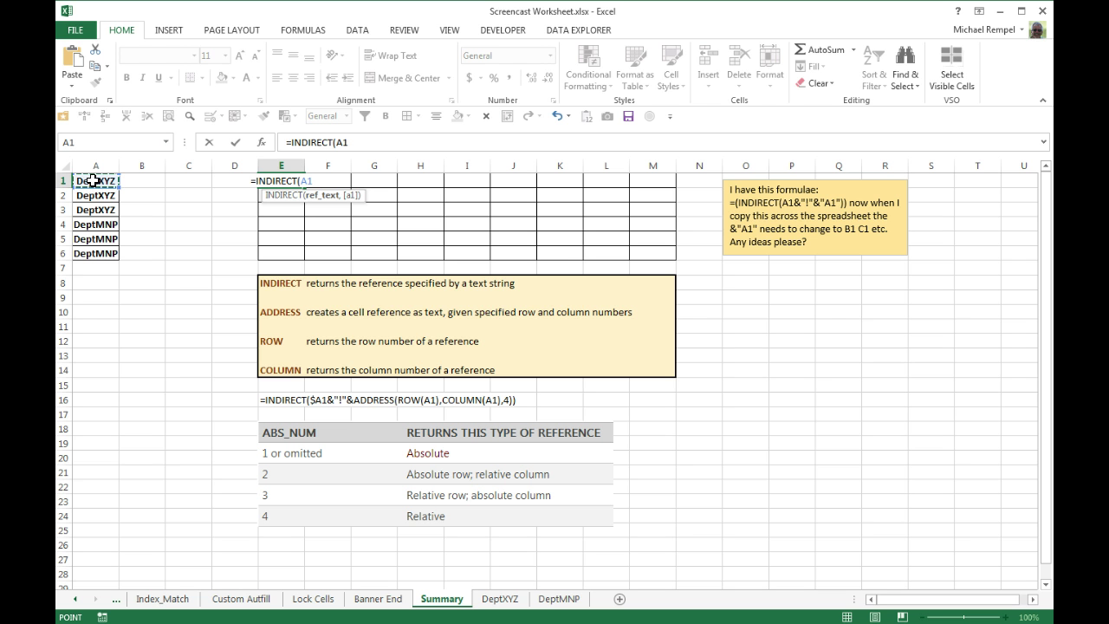
{"action": "key", "text": "F4"}
{"action": "key", "text": "F4"}
{"action": "key", "text": "F4"}
{"action": "type", "text": "&"}
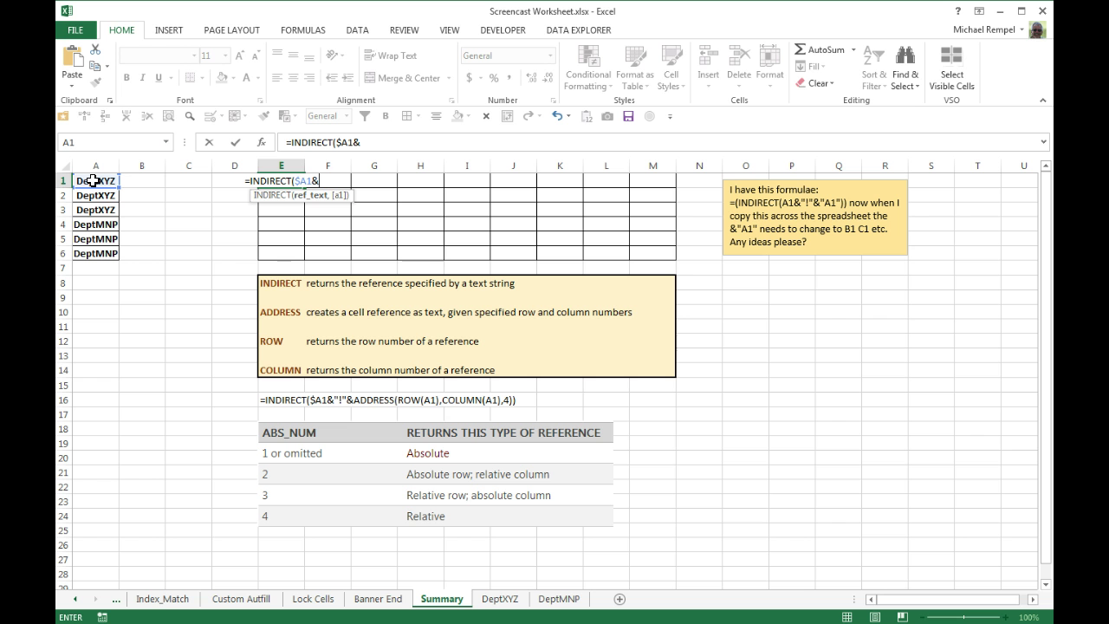
{"action": "type", "text": "\"!"}
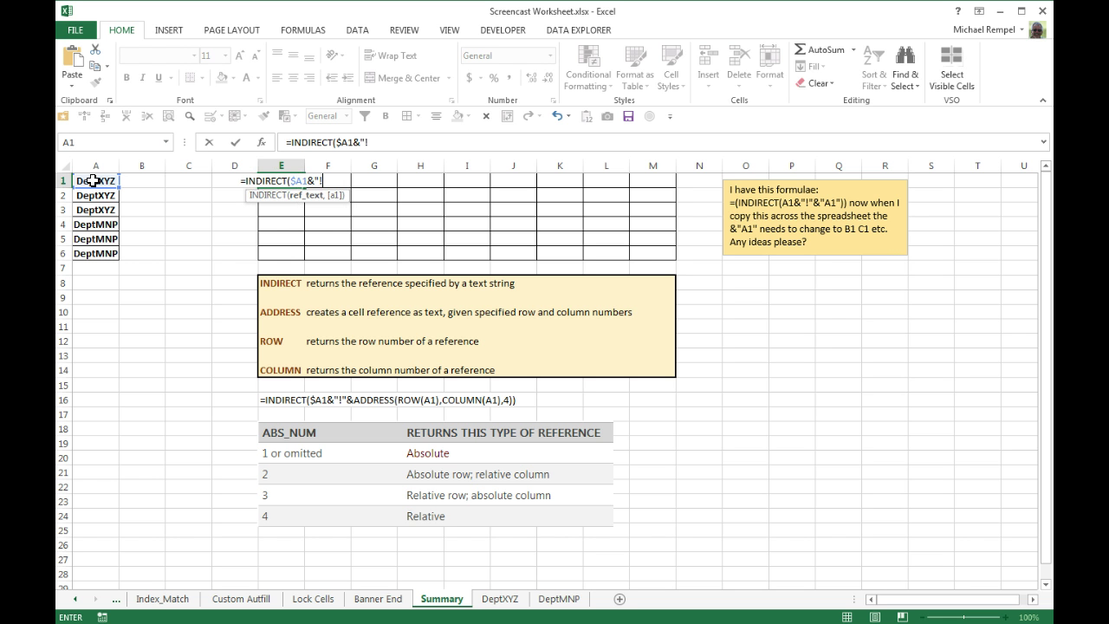
{"action": "type", "text": "\""}
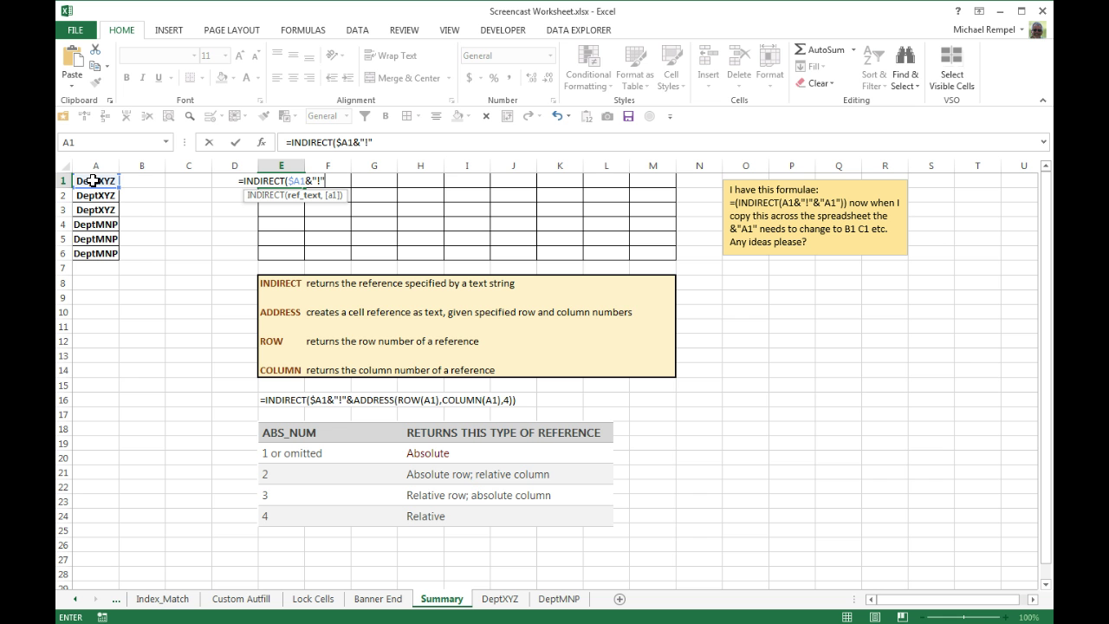
{"action": "type", "text": "&"}
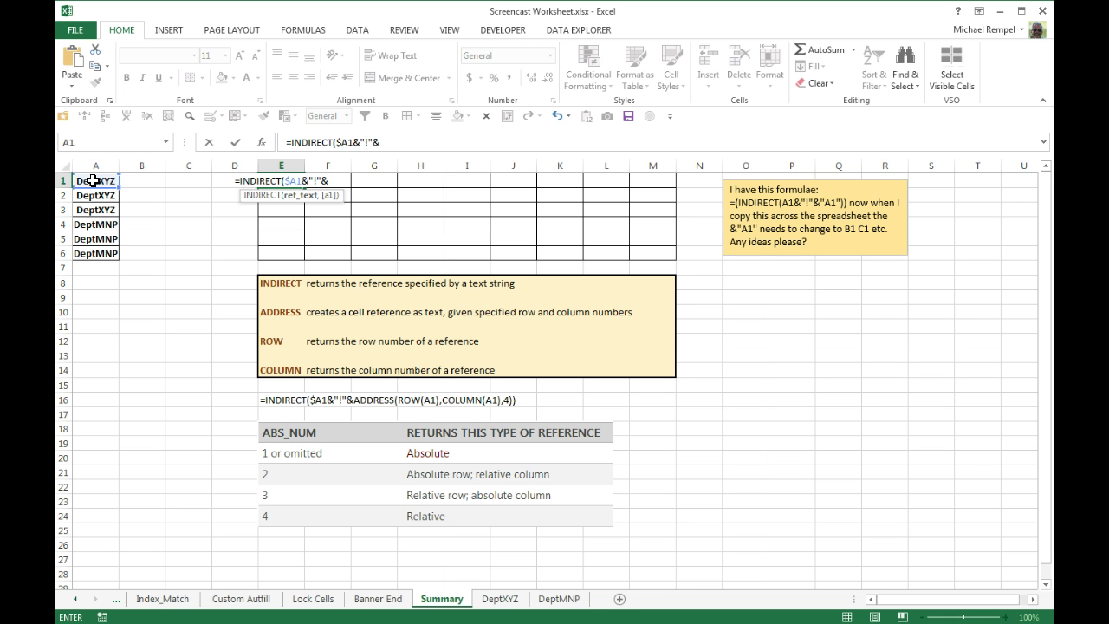
Extend the E1 formula with a nested ADDRESS function that uses row() as its row number argument
{"action": "type", "text": "add"}
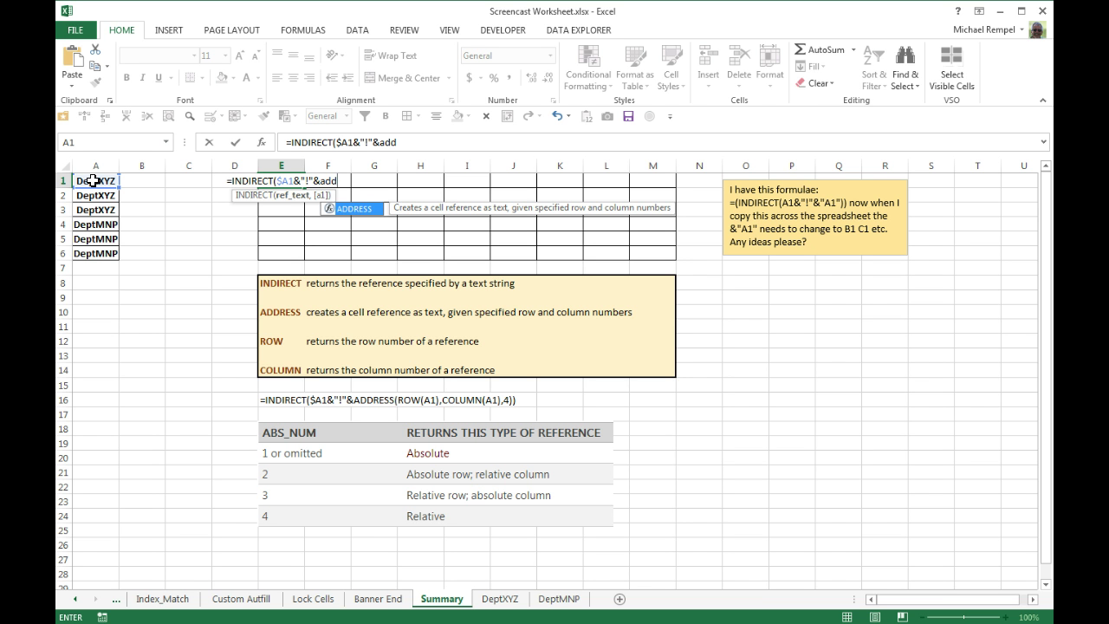
{"action": "key", "text": "Tab"}
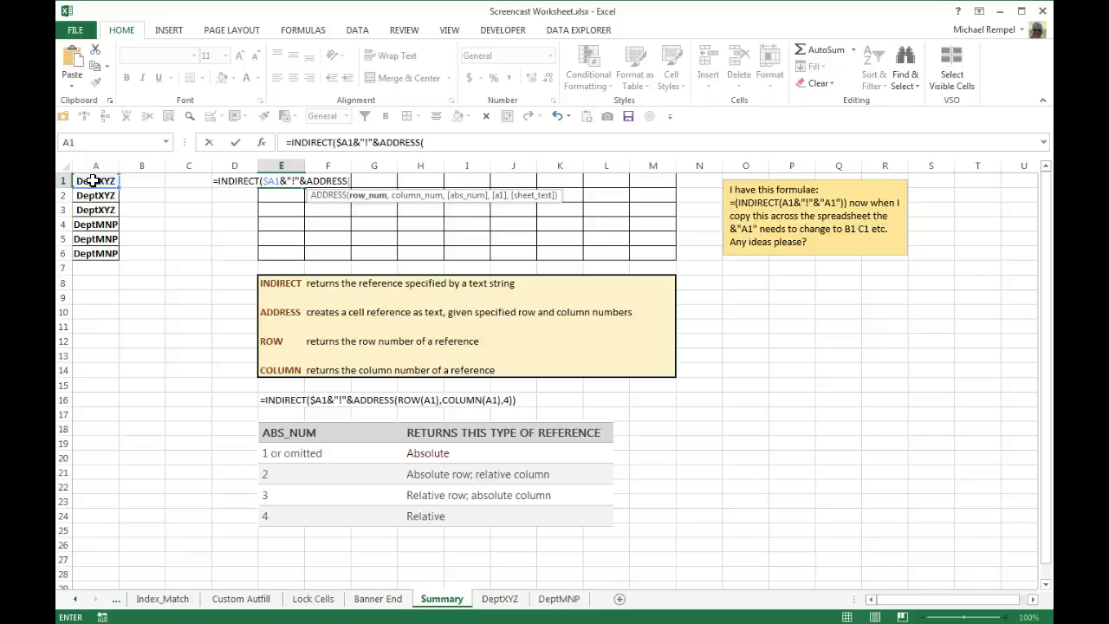
{"action": "type", "text": "row"}
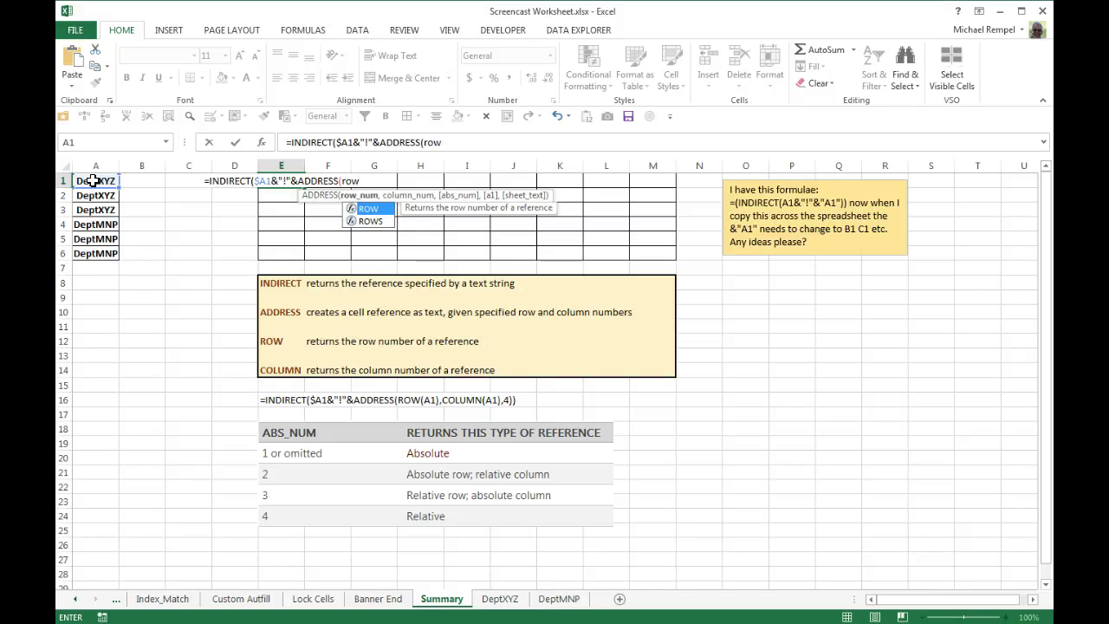
{"action": "type", "text": "90"}
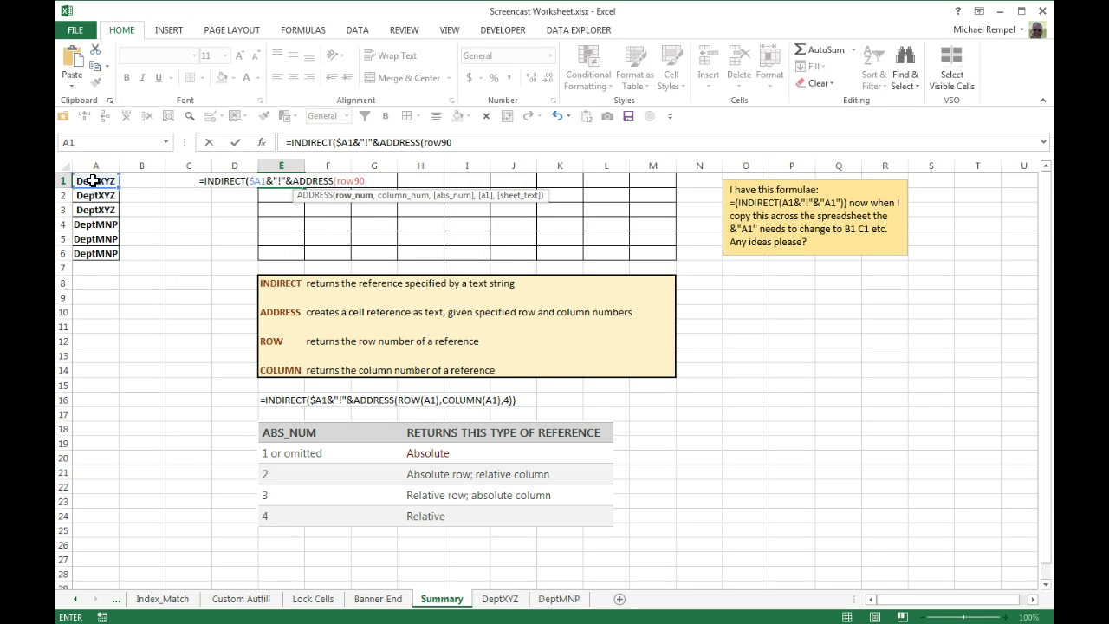
{"action": "key", "text": "BackSpace"}
{"action": "key", "text": "BackSpace"}
{"action": "type", "text": "()"}
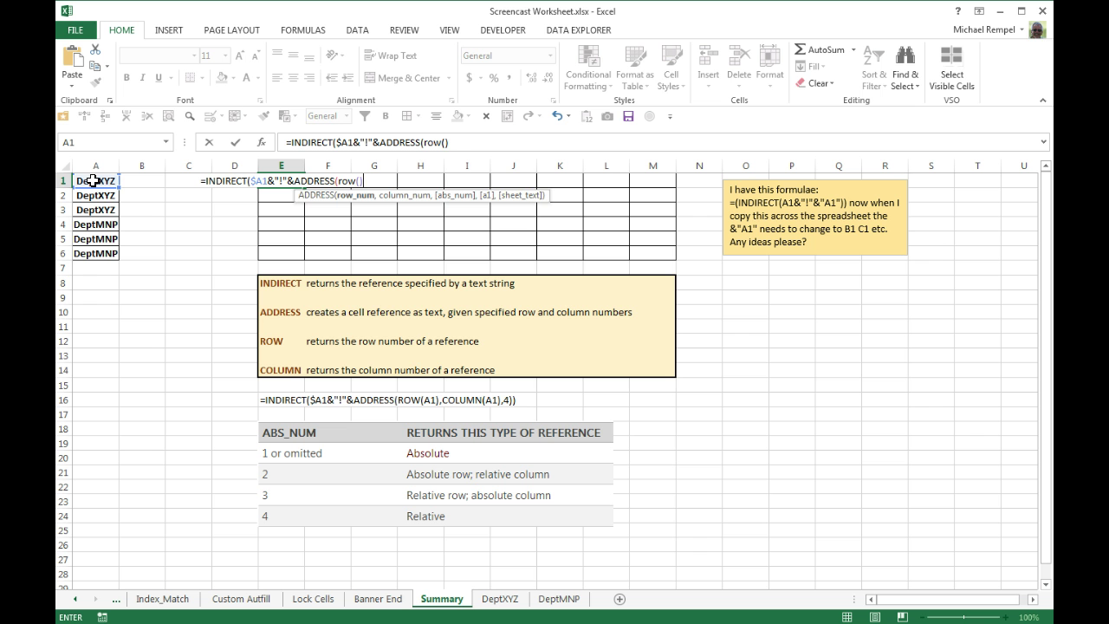
{"action": "key", "text": "BackSpace"}
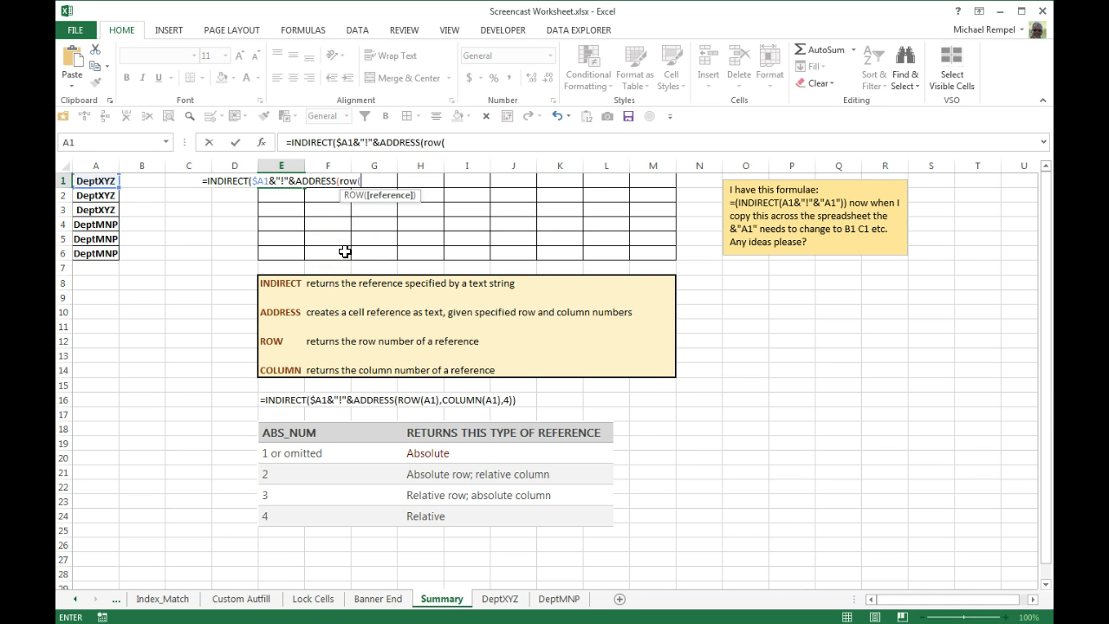
{"action": "type", "text": ")"}
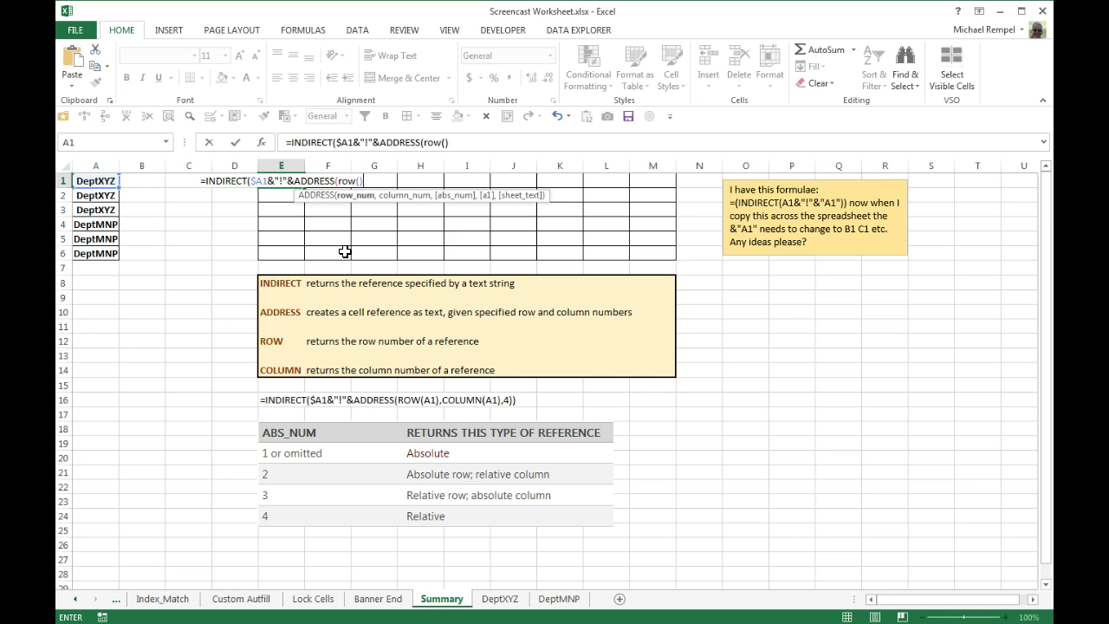
{"action": "type", "text": ","}
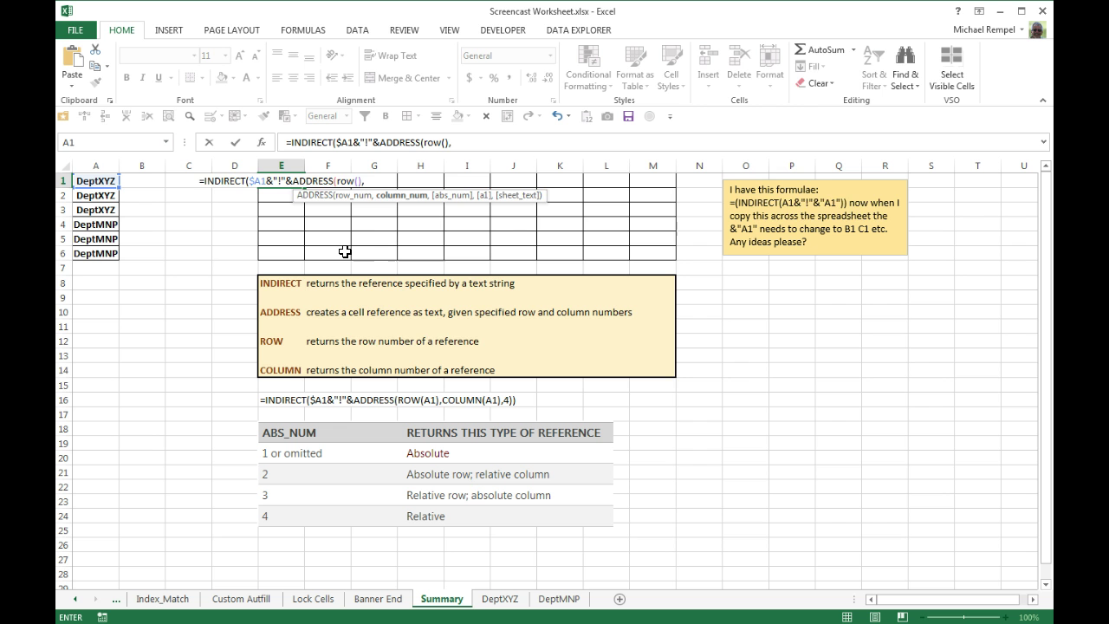
Complete the E1 formula with COLUMN(A1) as the column number and 4 as the relative reference type, closing both functions
{"action": "type", "text": "COL"}
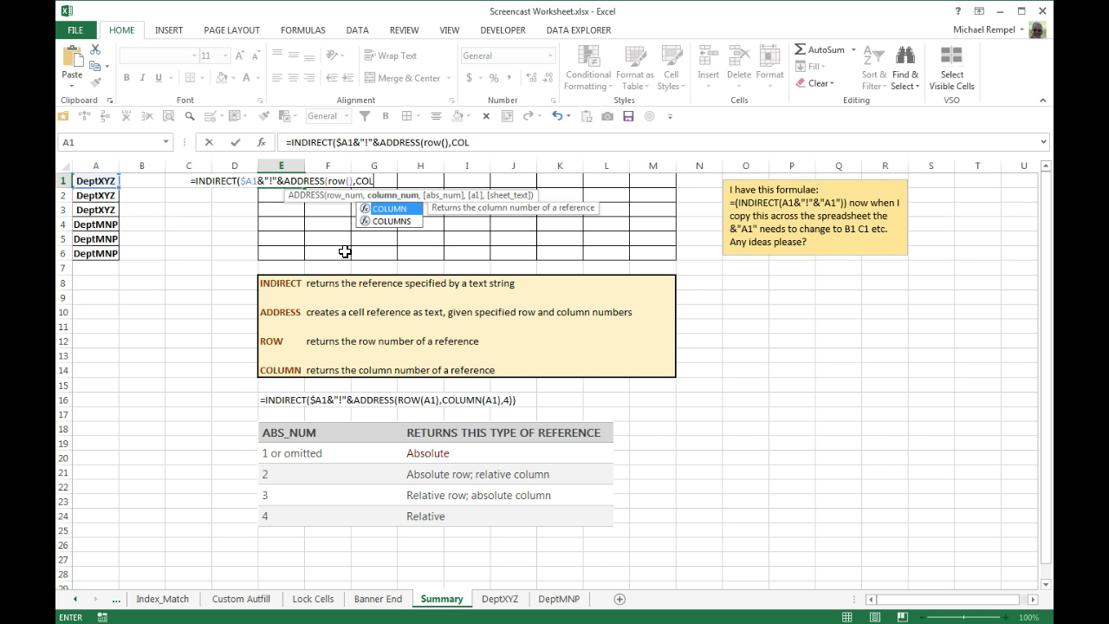
{"action": "key", "text": "Tab"}
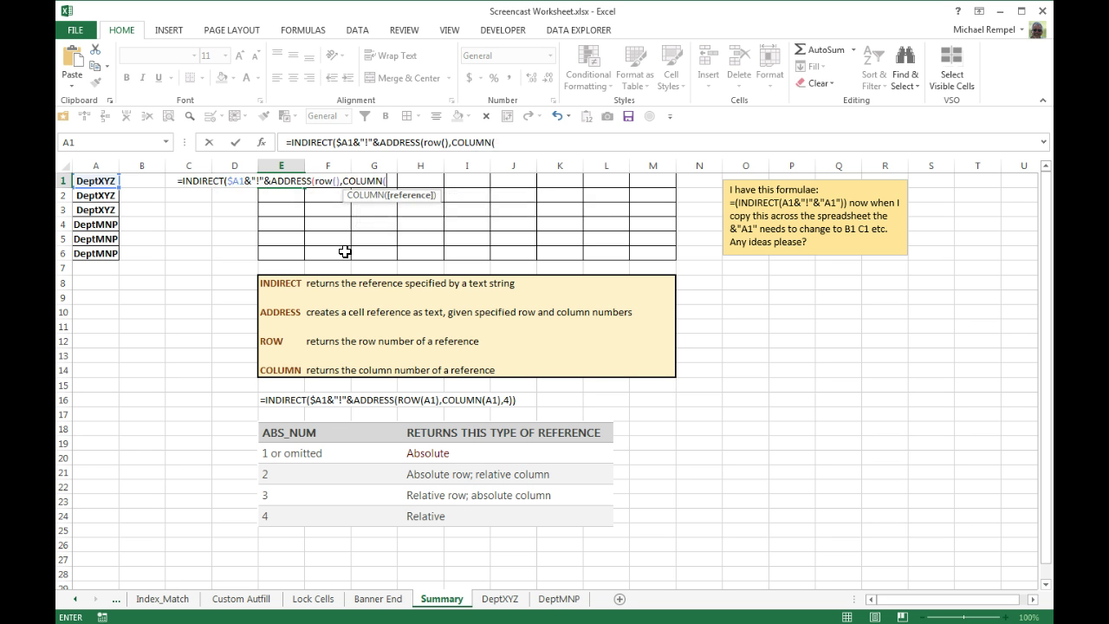
{"action": "type", "text": "A"}
{"action": "key", "text": "BackSpace"}
{"action": "type", "text": "A1"}
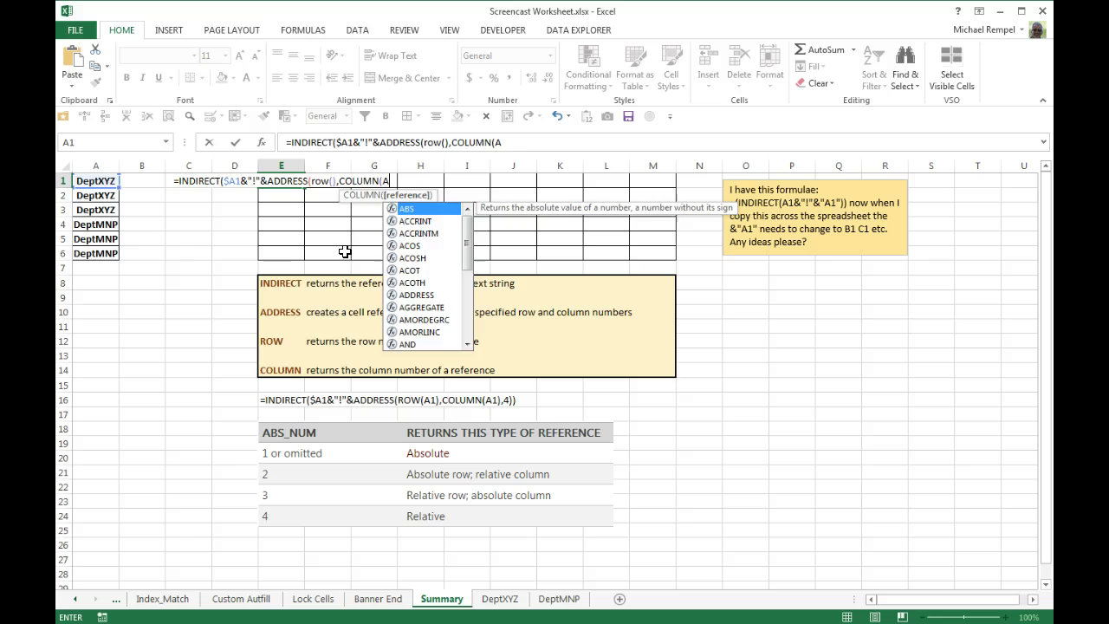
{"action": "type", "text": ")"}
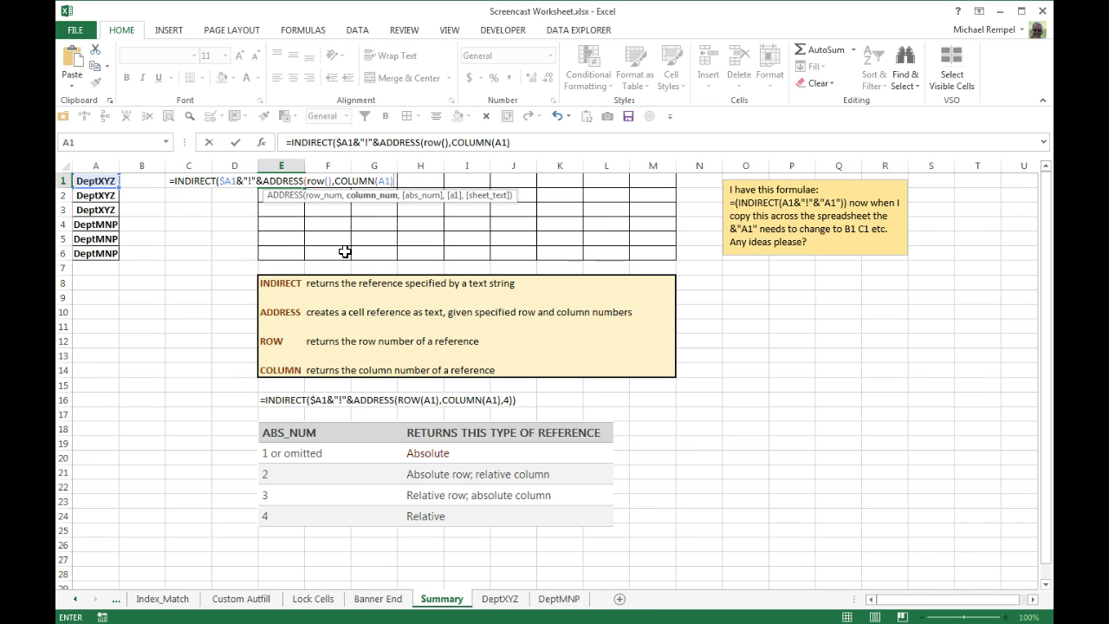
{"action": "type", "text": ","}
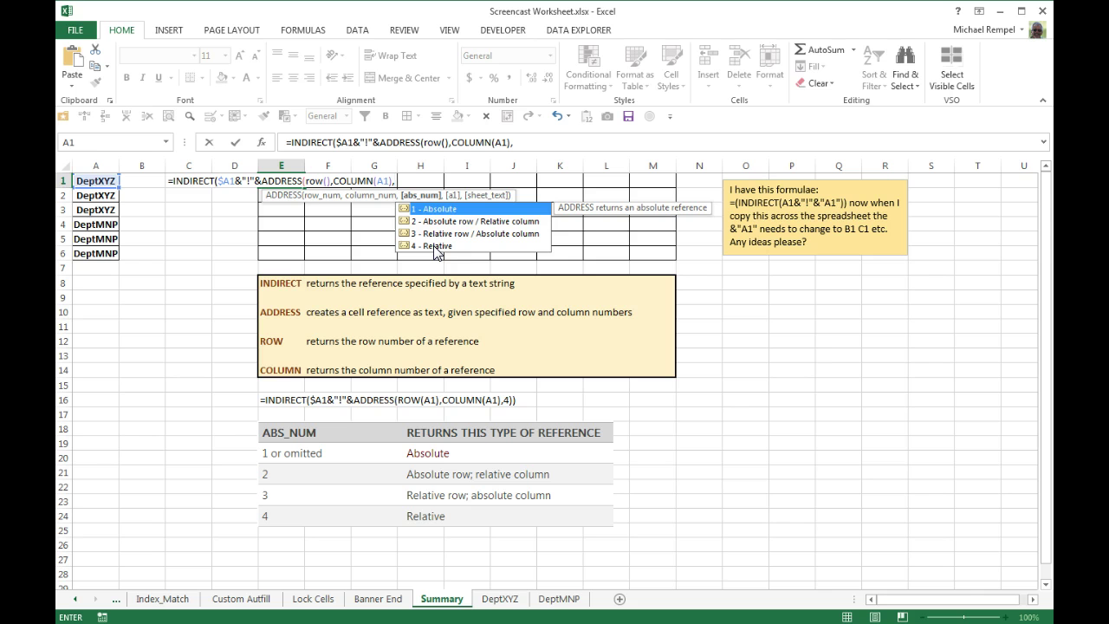
{"action": "type", "text": "4"}
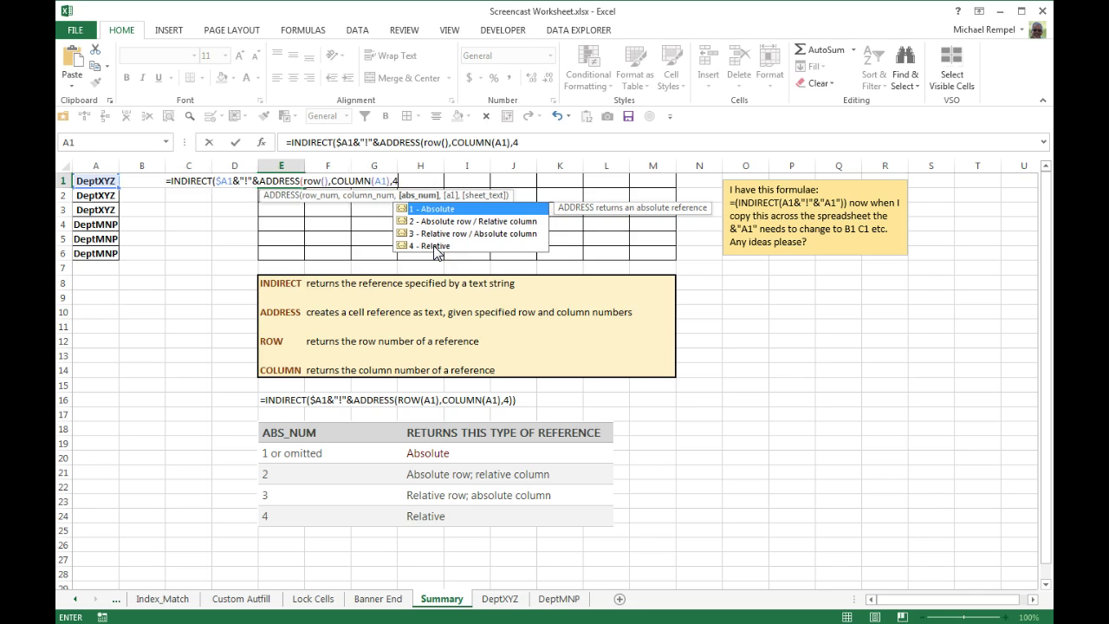
{"action": "type", "text": ")"}
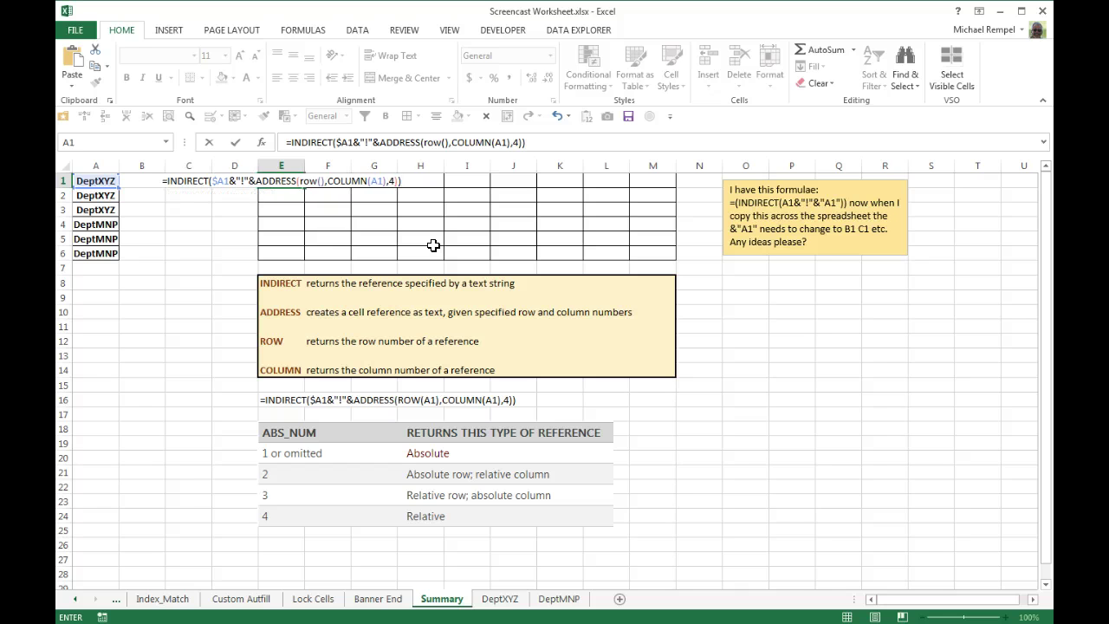
{"action": "key", "text": "Return"}
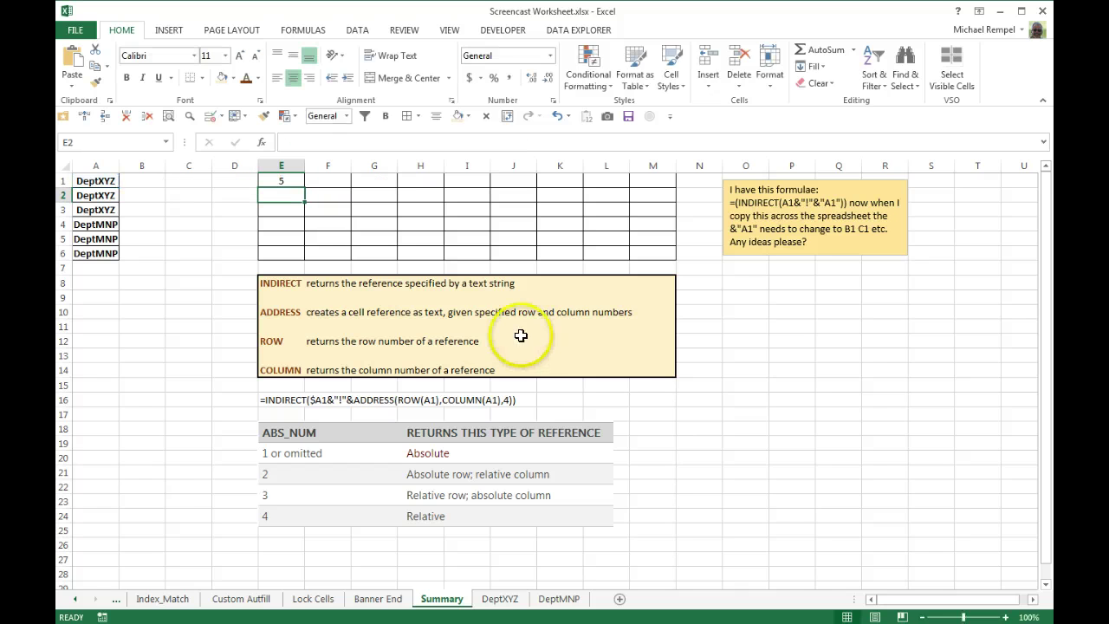
Compare the E1 result with cell A1 on the DeptXYZ sheet, and fill the E1 formula across the Summary row to M1
{"action": "left_click", "coordinate": [282, 180]}
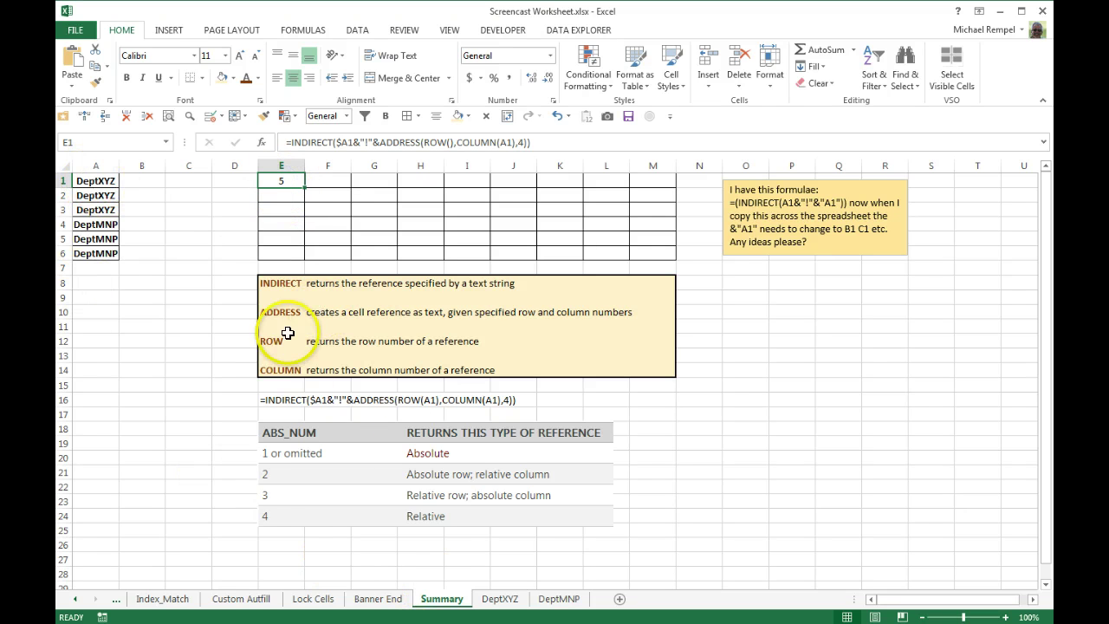
{"action": "left_click", "coordinate": [500, 599]}
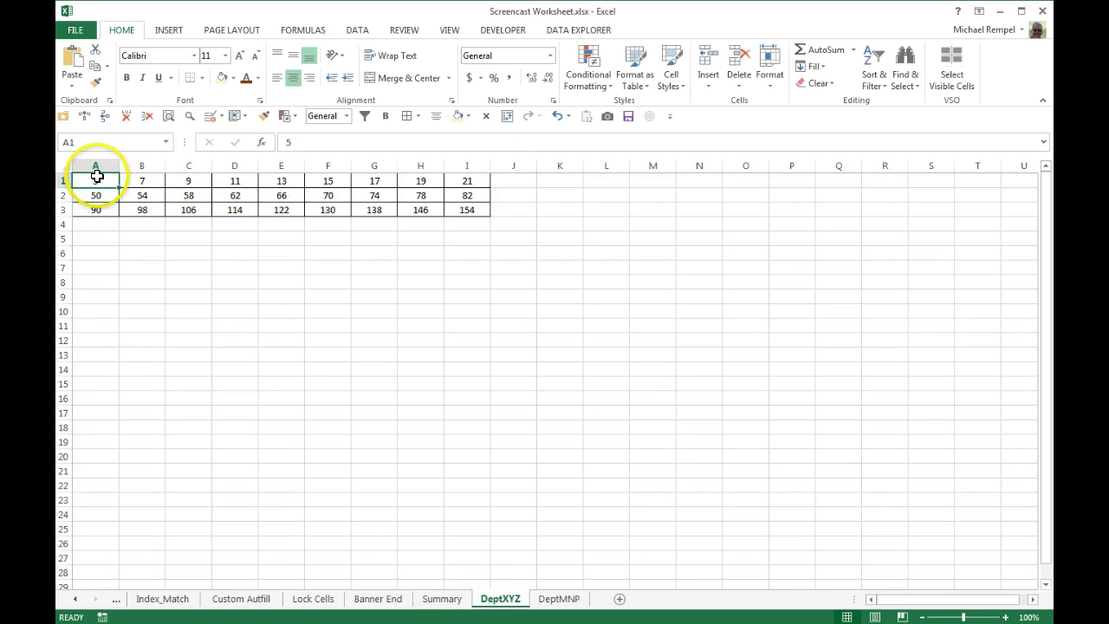
{"action": "left_click", "coordinate": [442, 599]}
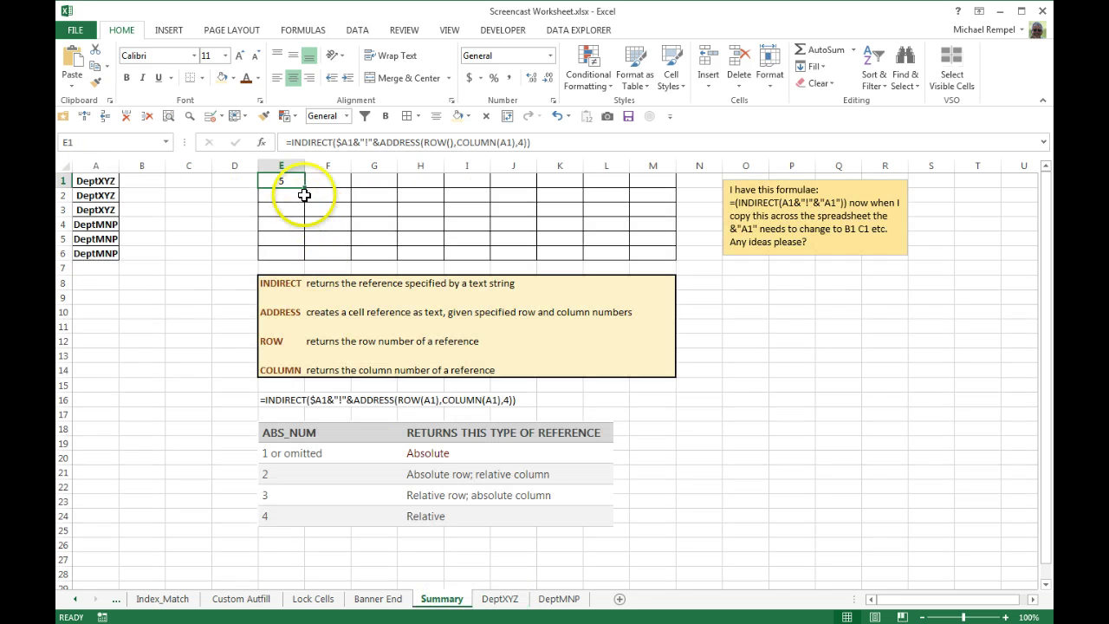
{"action": "left_click_drag", "start_coordinate": [353, 187], "coordinate": [685, 176]}
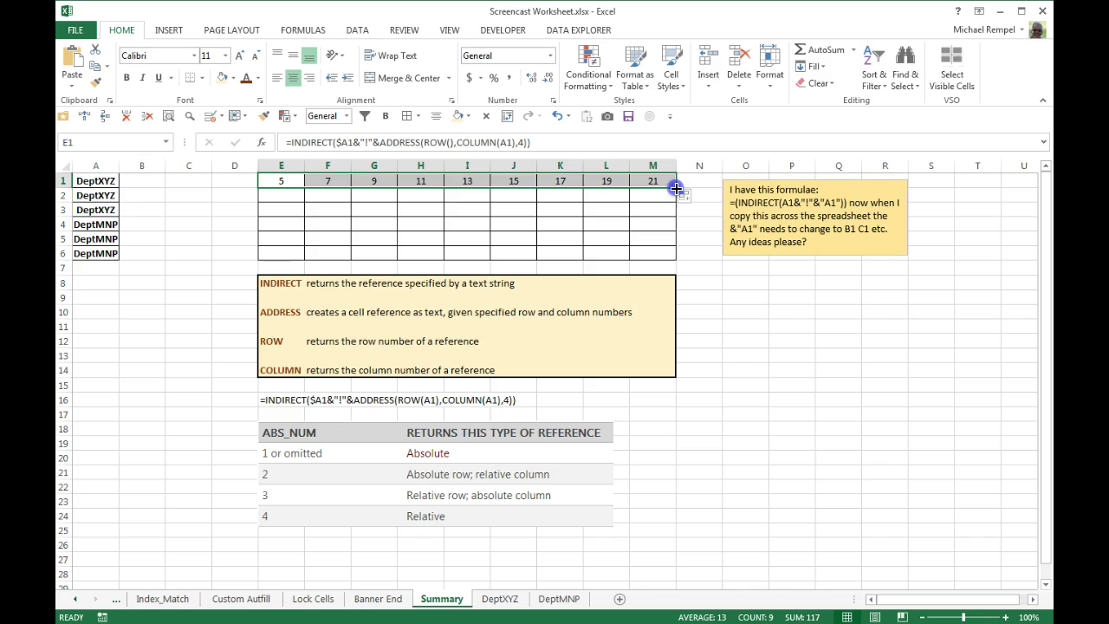
Fill the Summary formulas in E1:M1 down through row 3 and compare the results with the DeptXYZ sheet
{"action": "left_click_drag", "start_coordinate": [676, 188], "coordinate": [674, 217]}
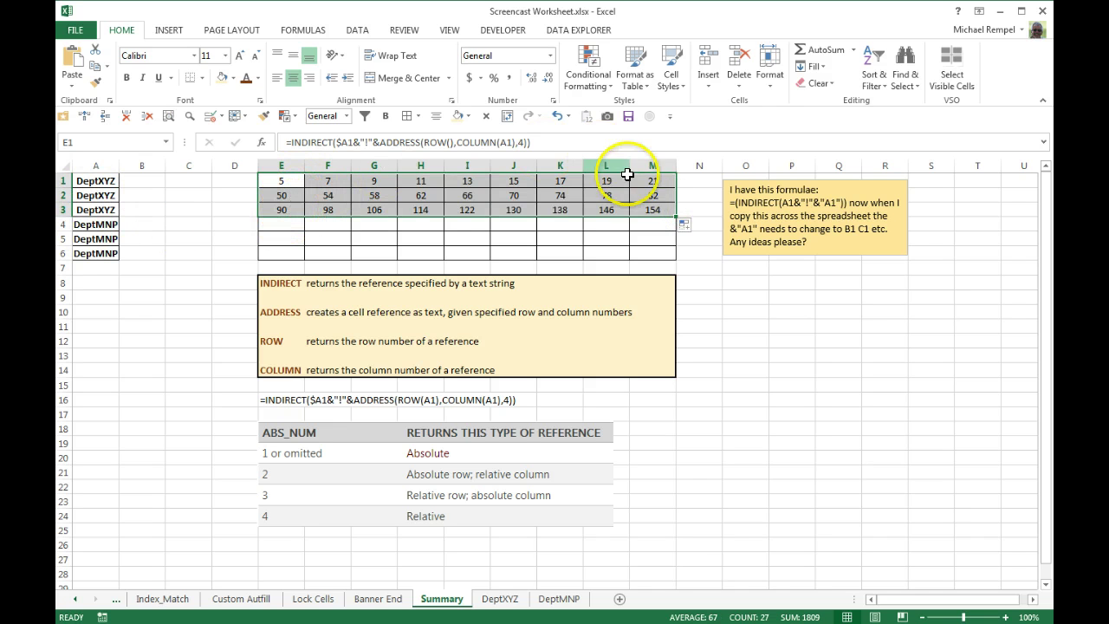
{"action": "left_click", "coordinate": [499, 599]}
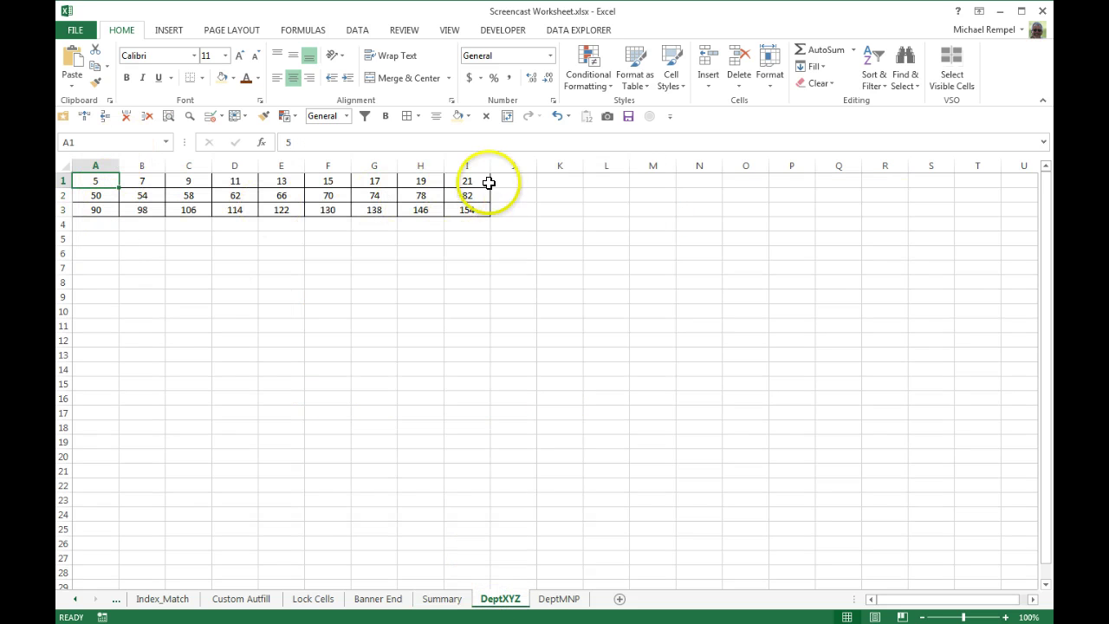
{"action": "left_click", "coordinate": [442, 599]}
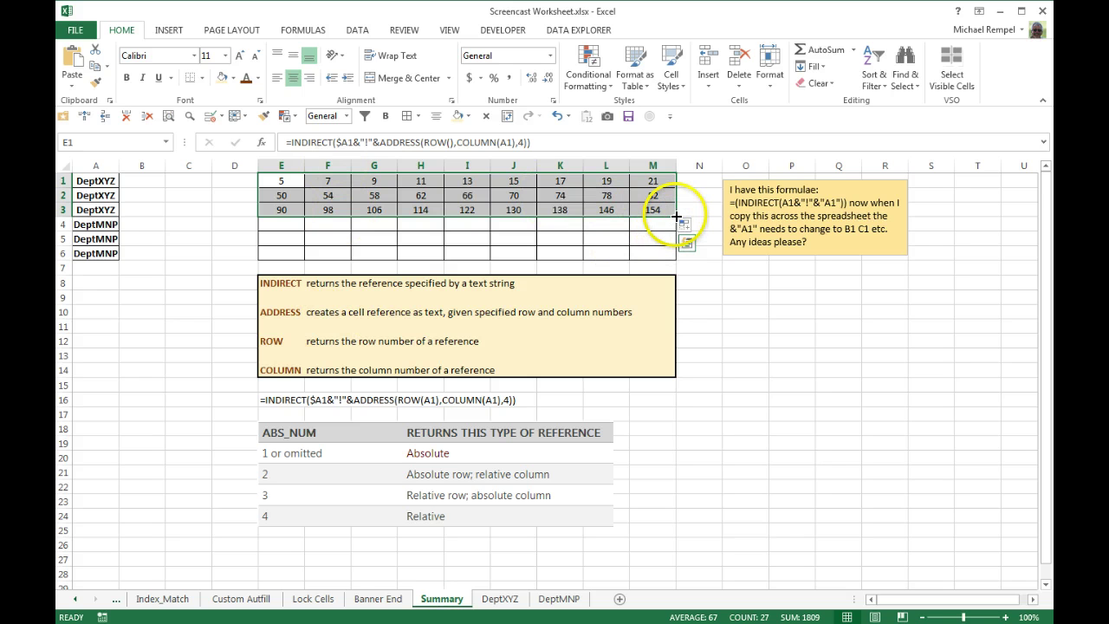
Fill the Summary formulas down through row 6 and compare the DeptMNP rows with the data on the DeptMNP sheet
{"action": "left_click_drag", "start_coordinate": [677, 217], "coordinate": [674, 262]}
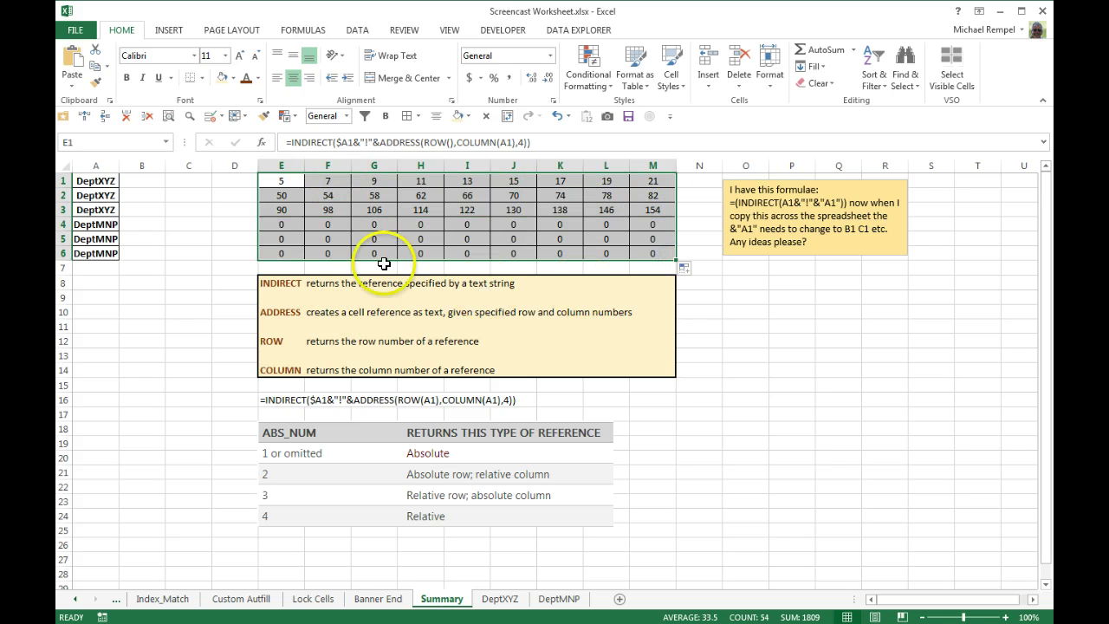
{"action": "left_click", "coordinate": [275, 223]}
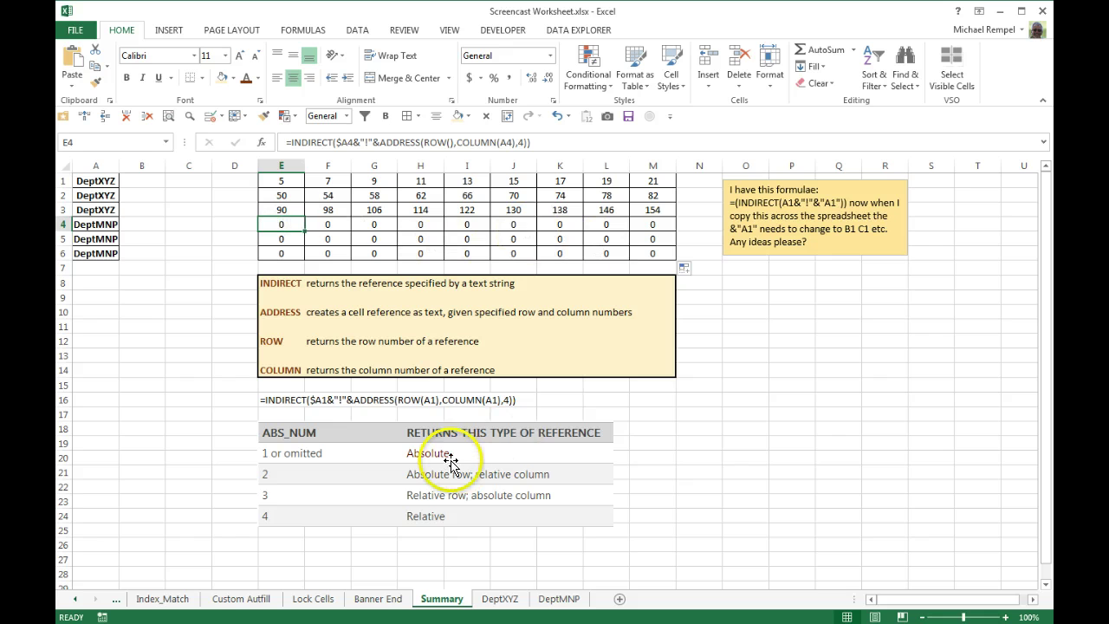
{"action": "left_click", "coordinate": [560, 598]}
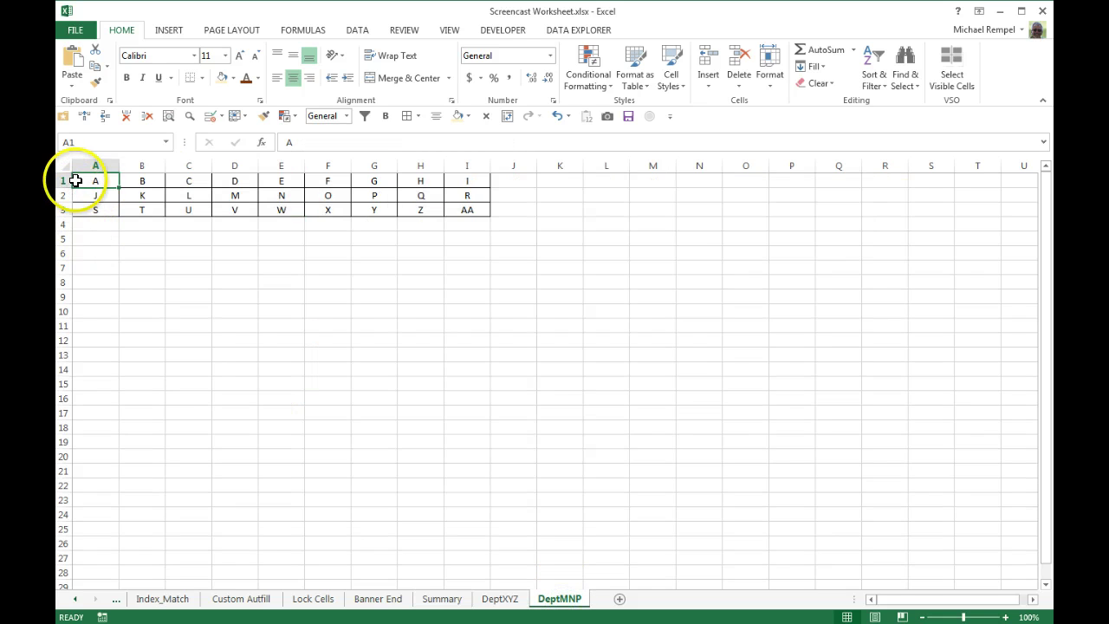
{"action": "left_click", "coordinate": [435, 605]}
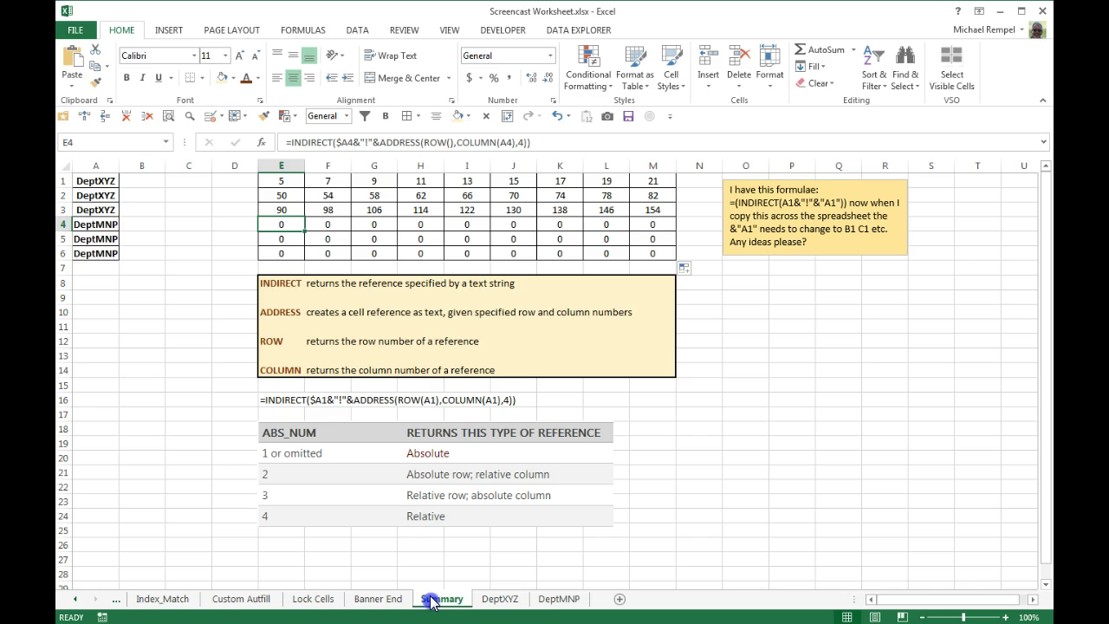
{"action": "left_click", "coordinate": [275, 178]}
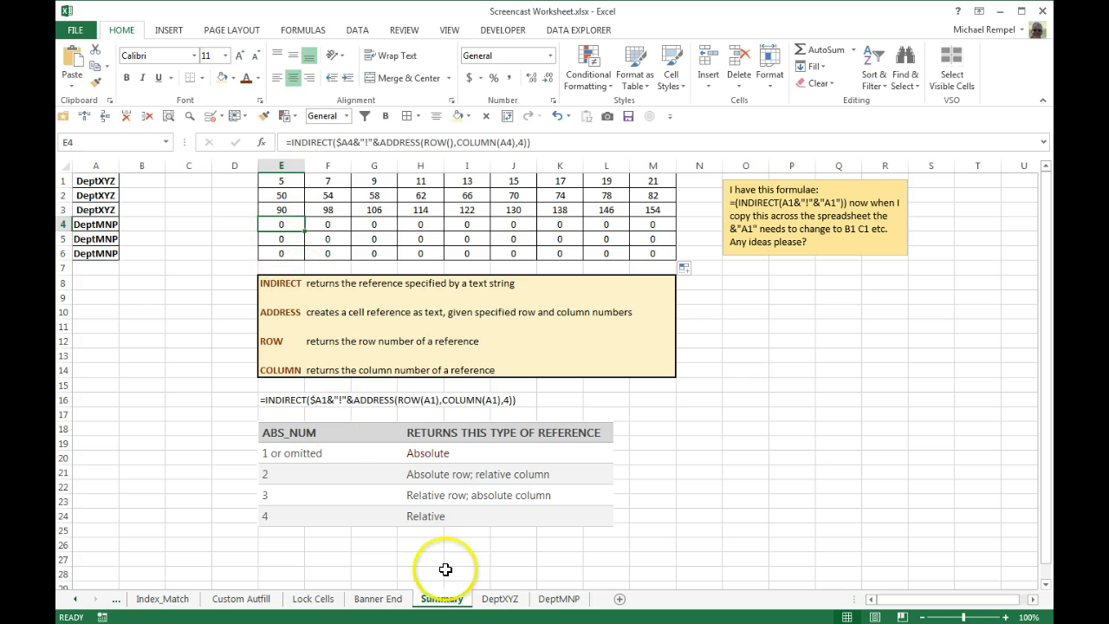
{"action": "left_click", "coordinate": [559, 598]}
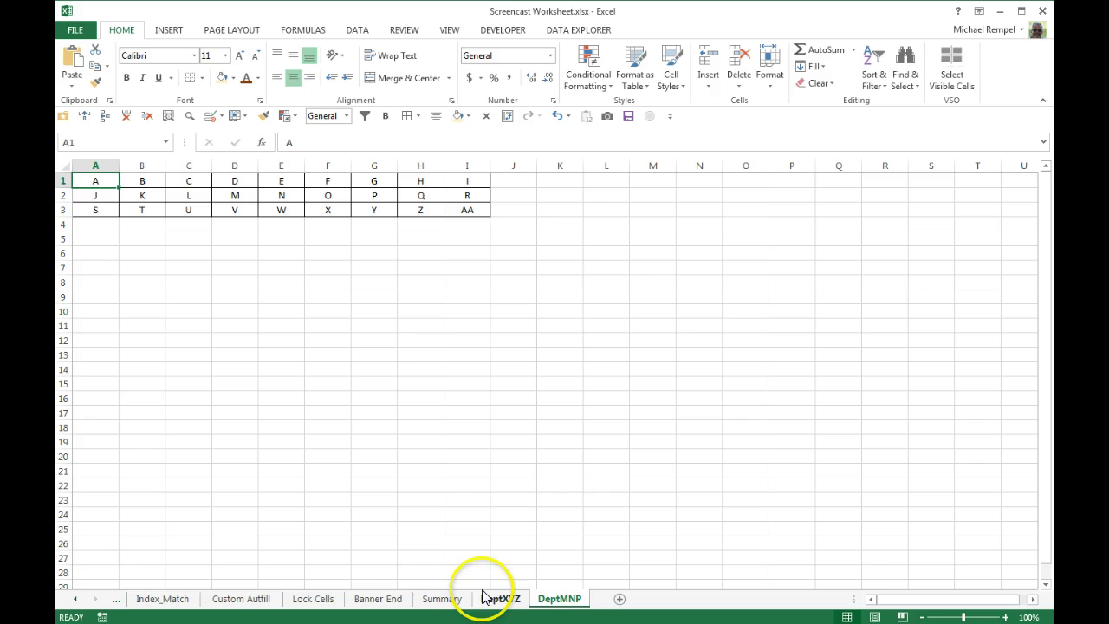
{"action": "left_click", "coordinate": [442, 599]}
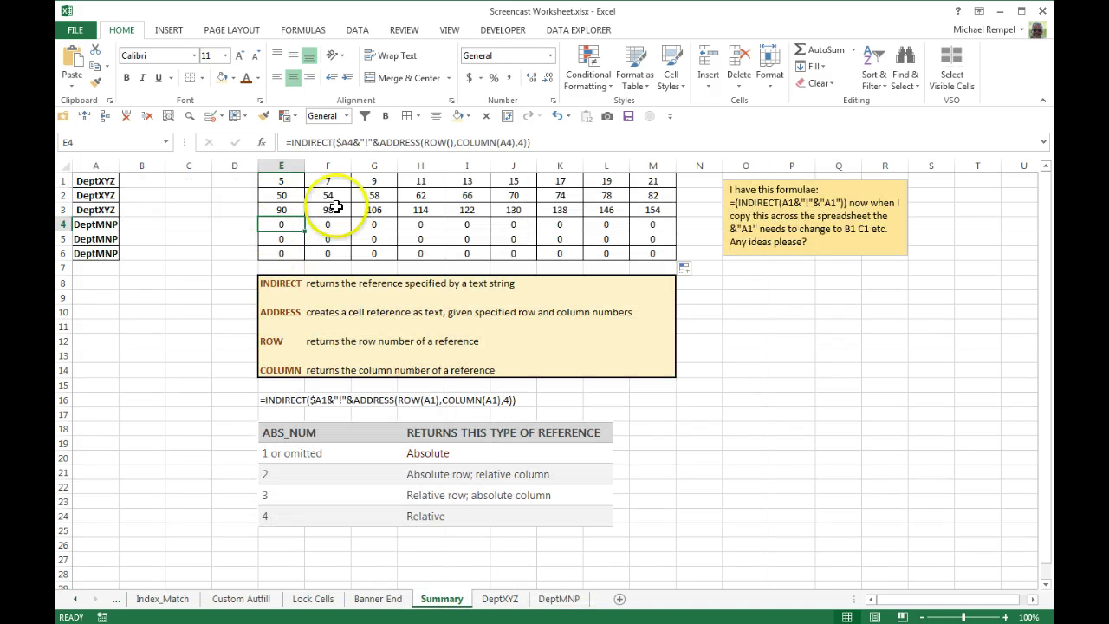
Edit the Summary cell E4 formula so that its ROW function refers to A1
{"action": "left_click", "coordinate": [449, 142]}
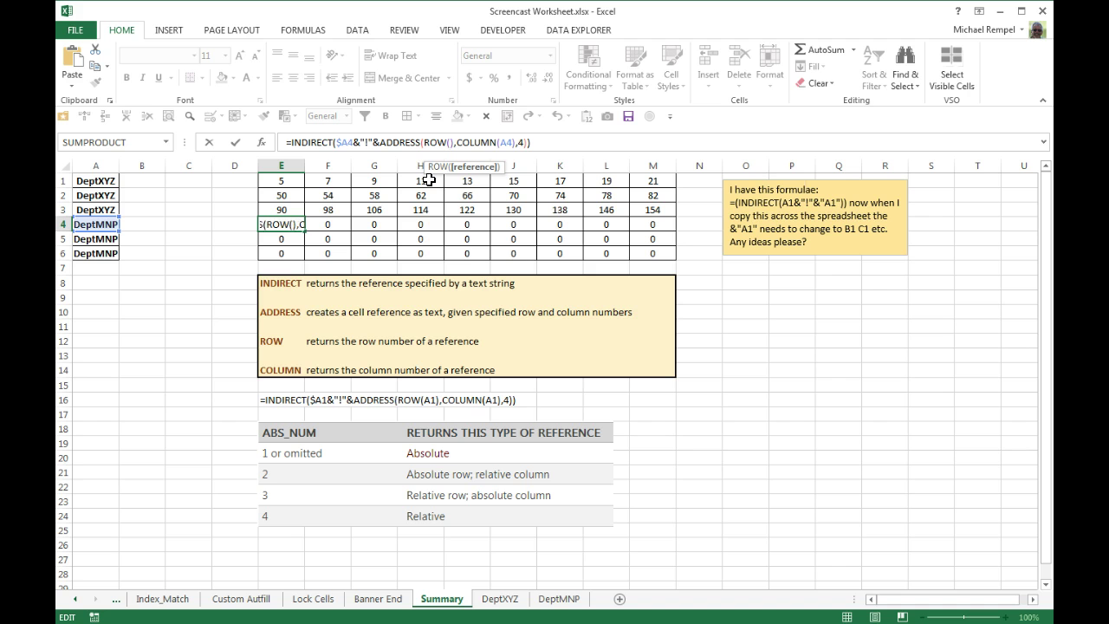
{"action": "type", "text": "A"}
{"action": "key", "text": "BackSpace"}
{"action": "key", "text": "Return"}
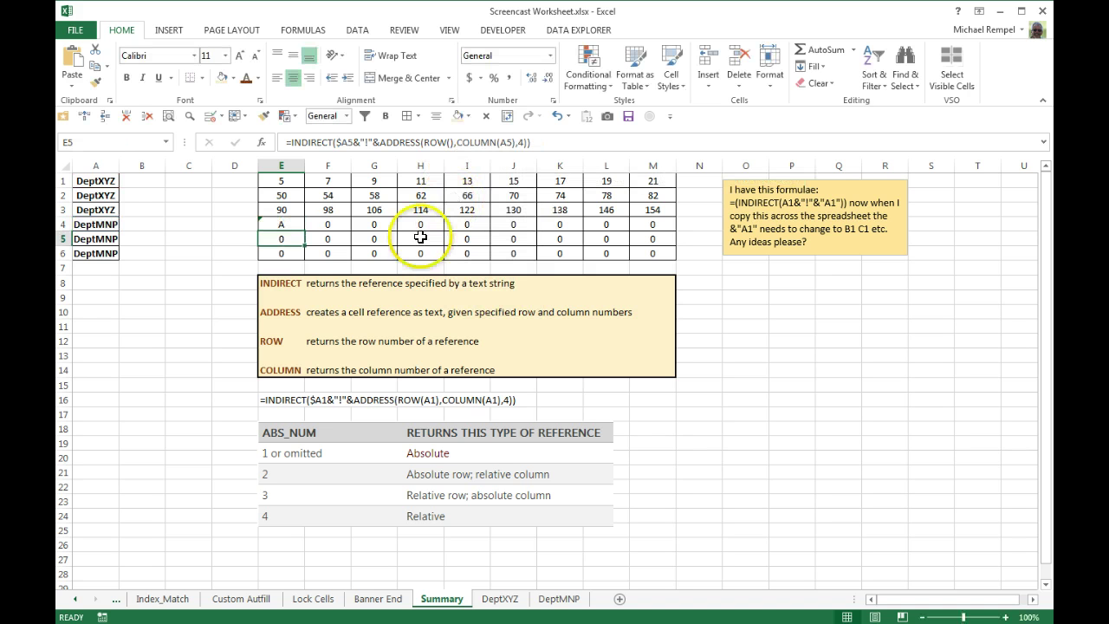
Fill the corrected E4 formula across to column M and down through row 6 on the Summary sheet
{"action": "key", "text": "Up"}
{"action": "left_click_drag", "start_coordinate": [305, 232], "coordinate": [757, 264]}
{"action": "left_click_drag", "start_coordinate": [676, 260], "coordinate": [675, 260]}
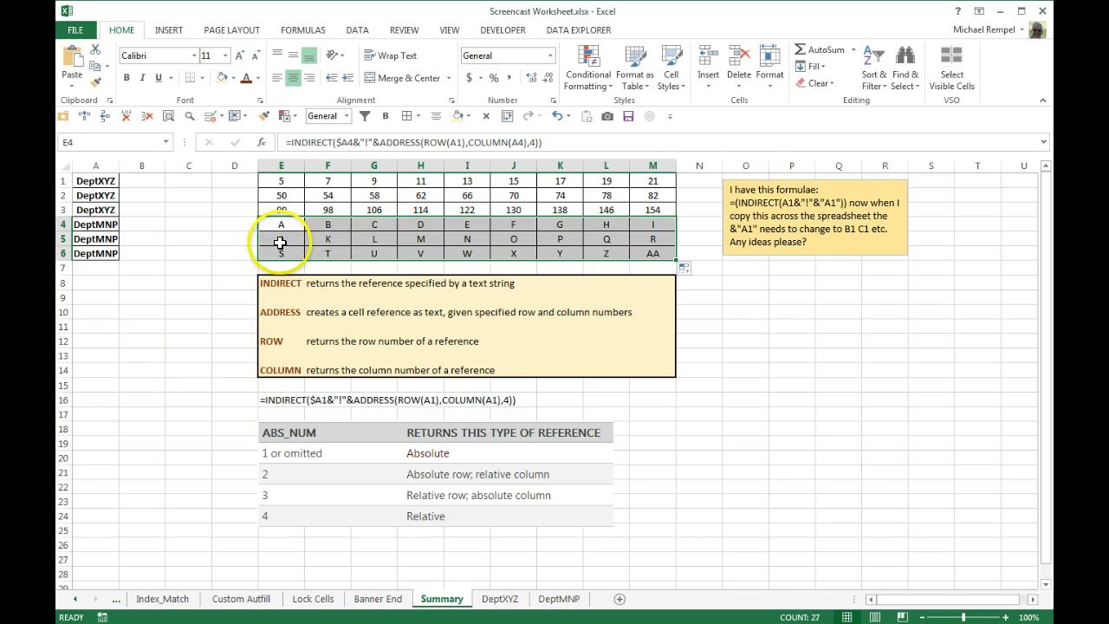
Start Evaluate Formula on Summary cell F4 and evaluate the sheet name part, $A4 joined with the exclamation mark
{"action": "left_click", "coordinate": [330, 224]}
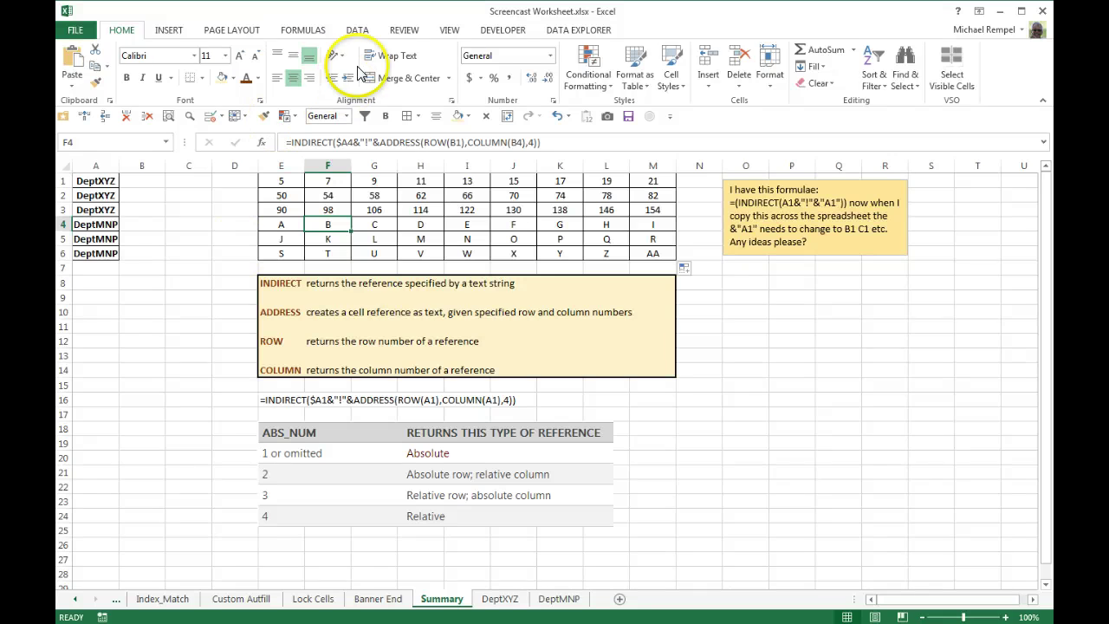
{"action": "left_click", "coordinate": [308, 32]}
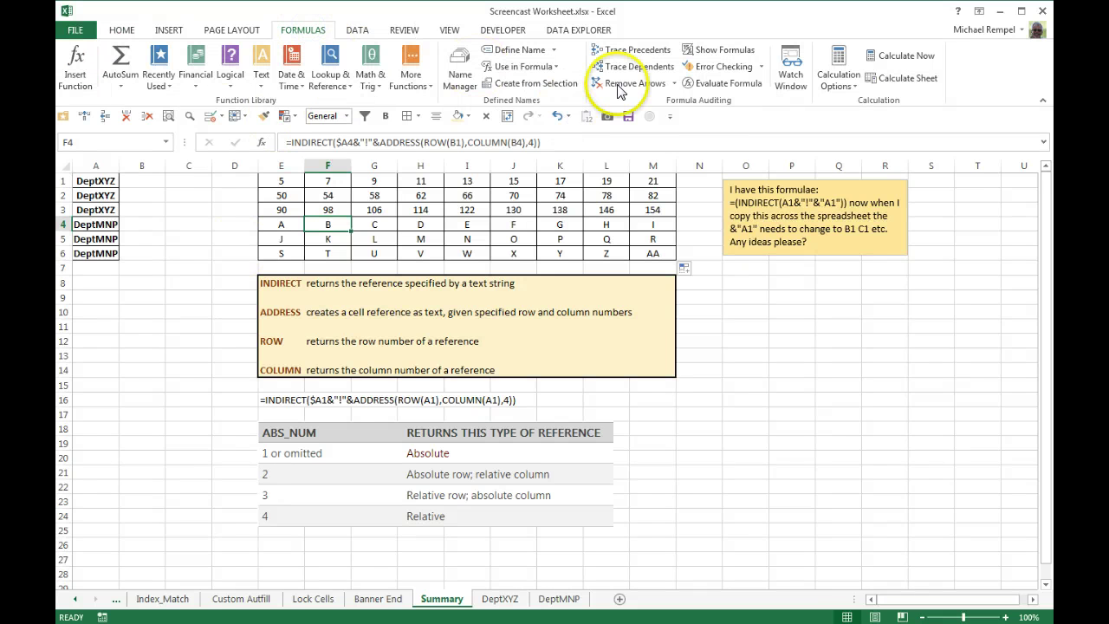
{"action": "left_click", "coordinate": [724, 83]}
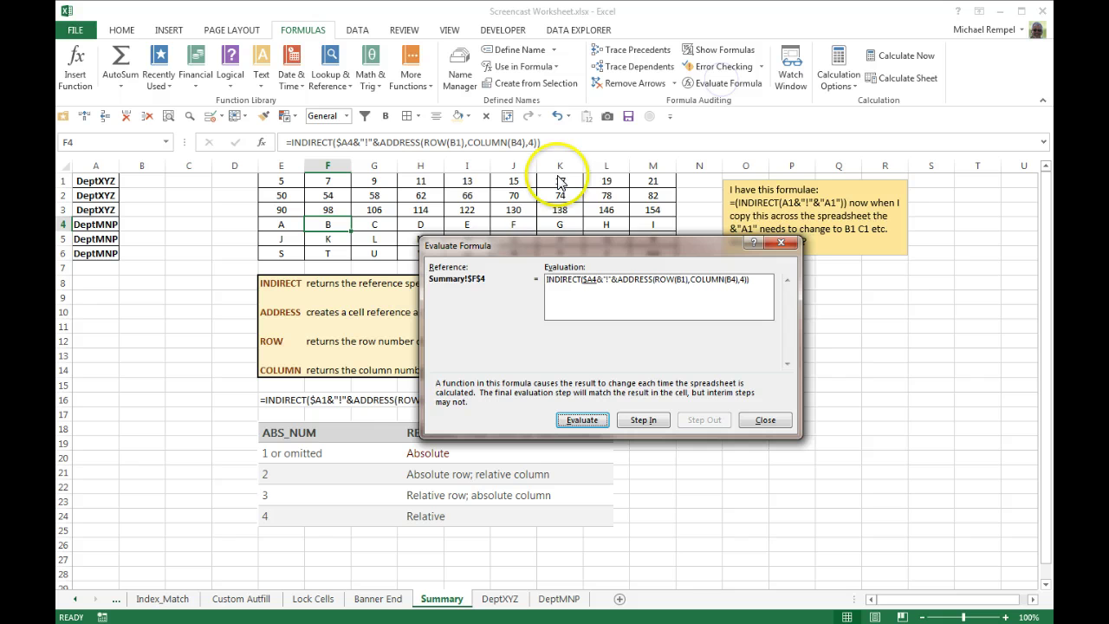
{"action": "left_click_drag", "start_coordinate": [520, 245], "coordinate": [527, 159]}
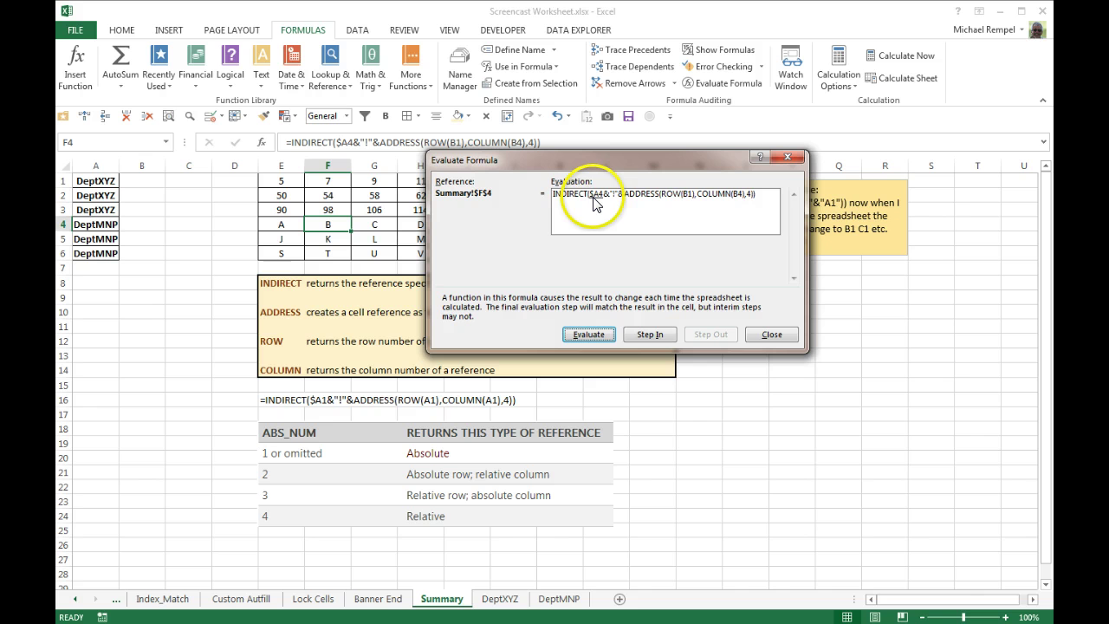
{"action": "left_click", "coordinate": [596, 336]}
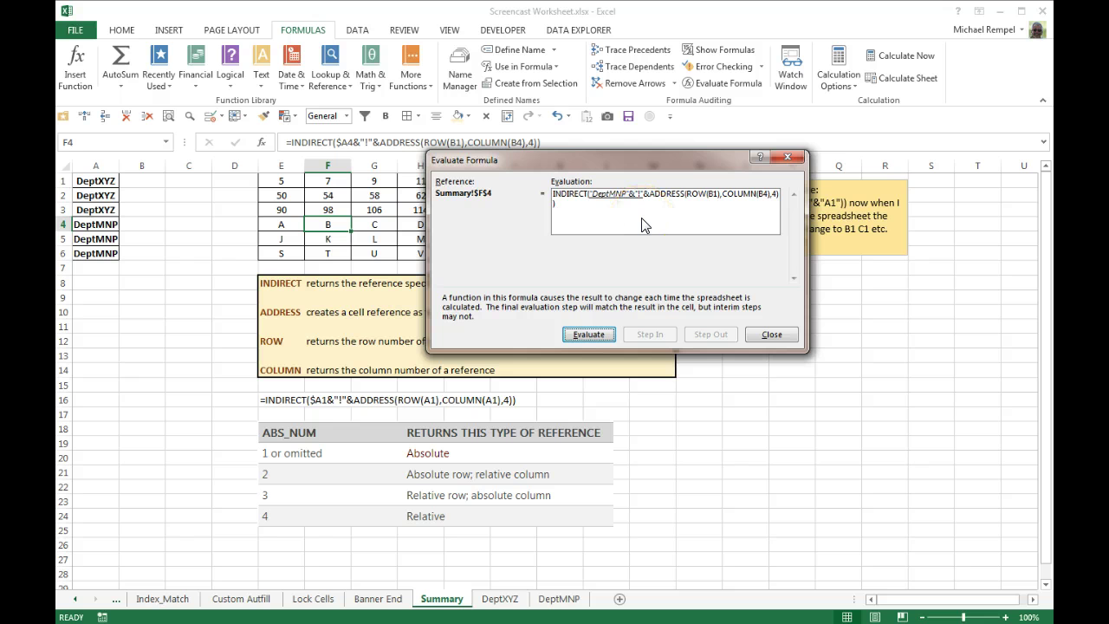
{"action": "left_click", "coordinate": [589, 336]}
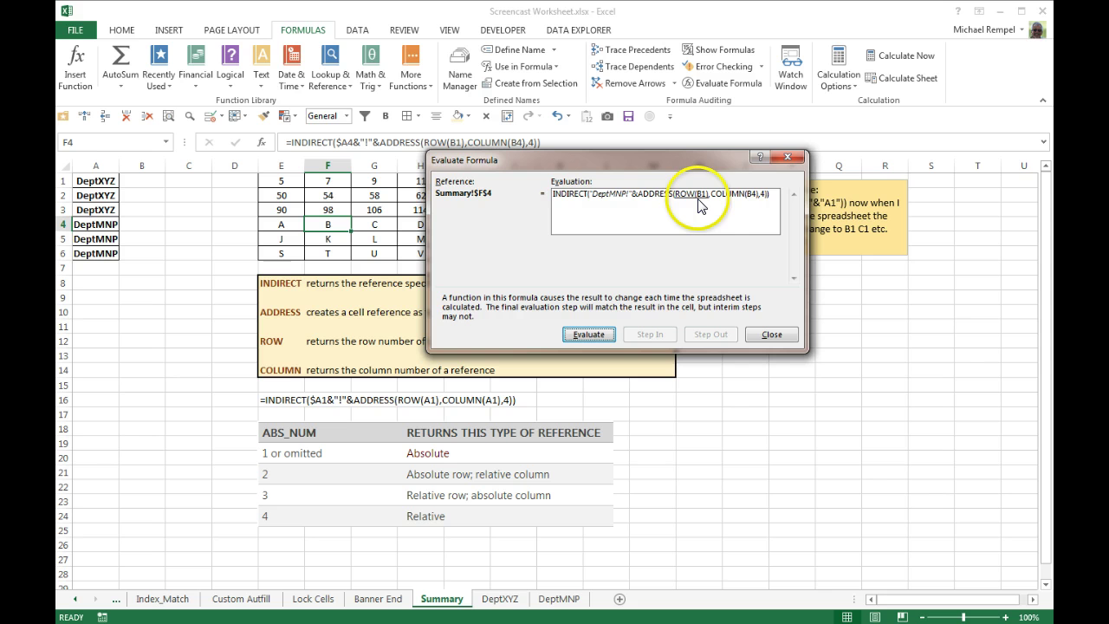
Evaluate the ROW, COLUMN, ADDRESS and INDIRECT parts of the F4 formula to the end, and show the Banner End sheet
{"action": "left_click", "coordinate": [591, 336]}
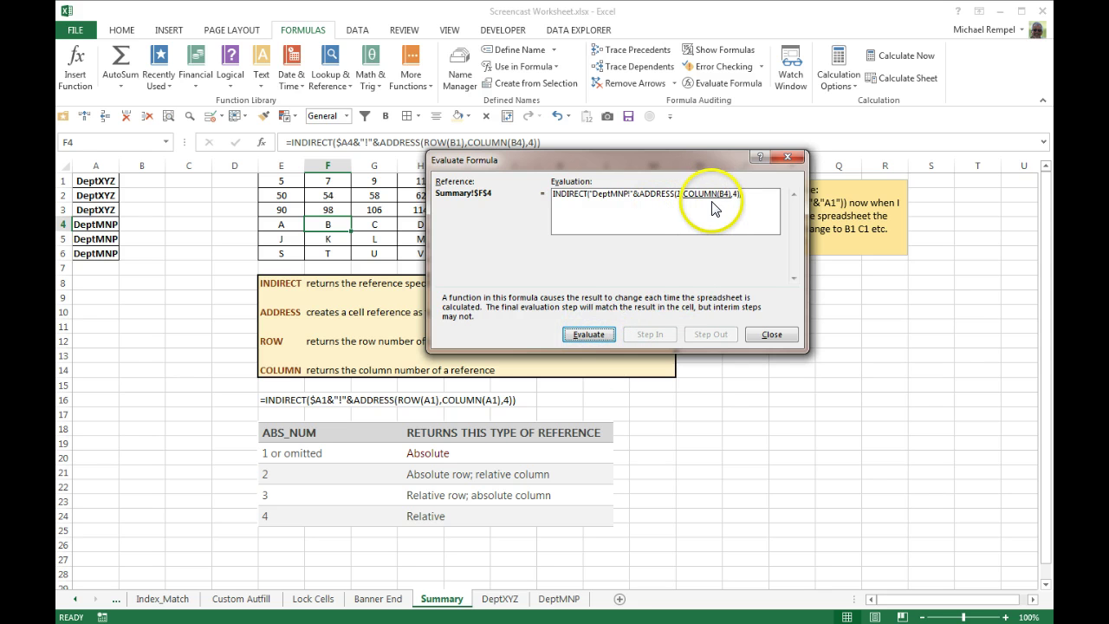
{"action": "left_click", "coordinate": [593, 335]}
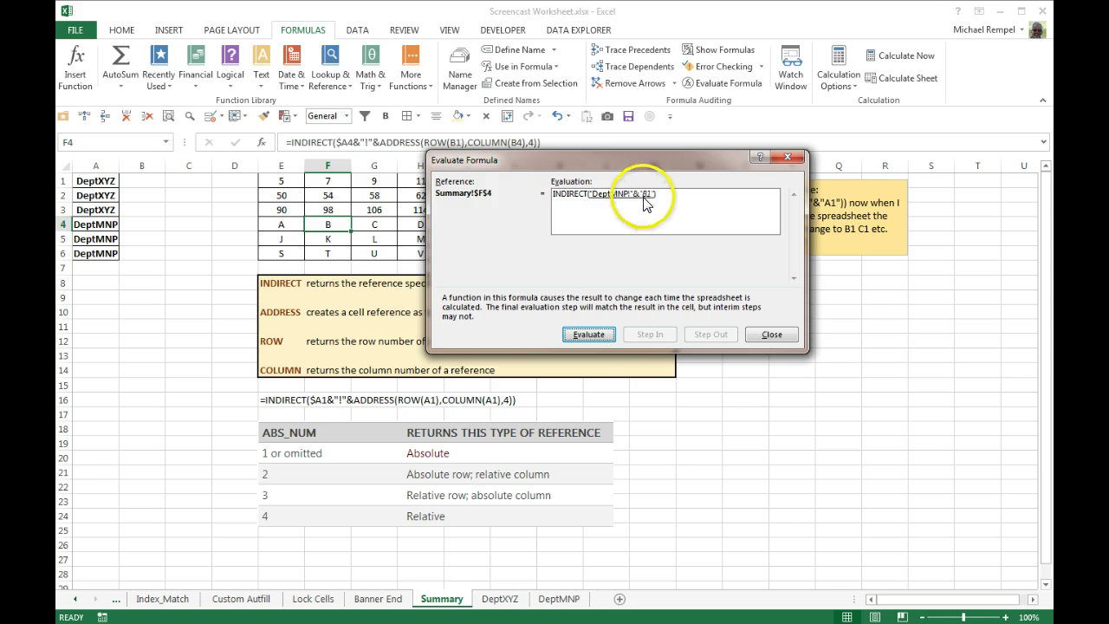
{"action": "left_click", "coordinate": [589, 335]}
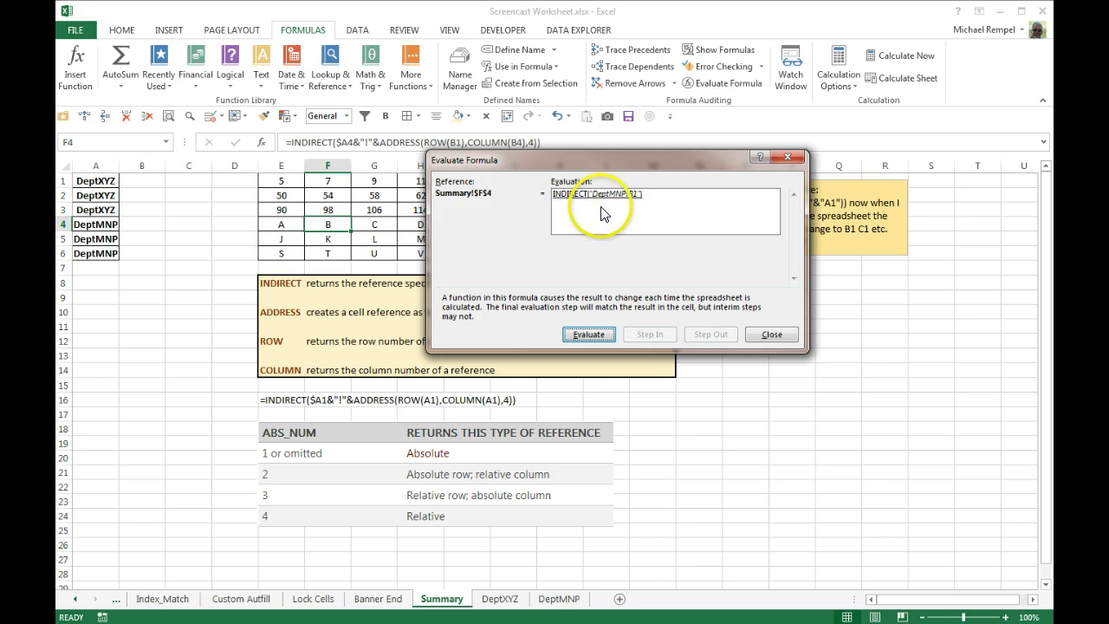
{"action": "left_click", "coordinate": [586, 336]}
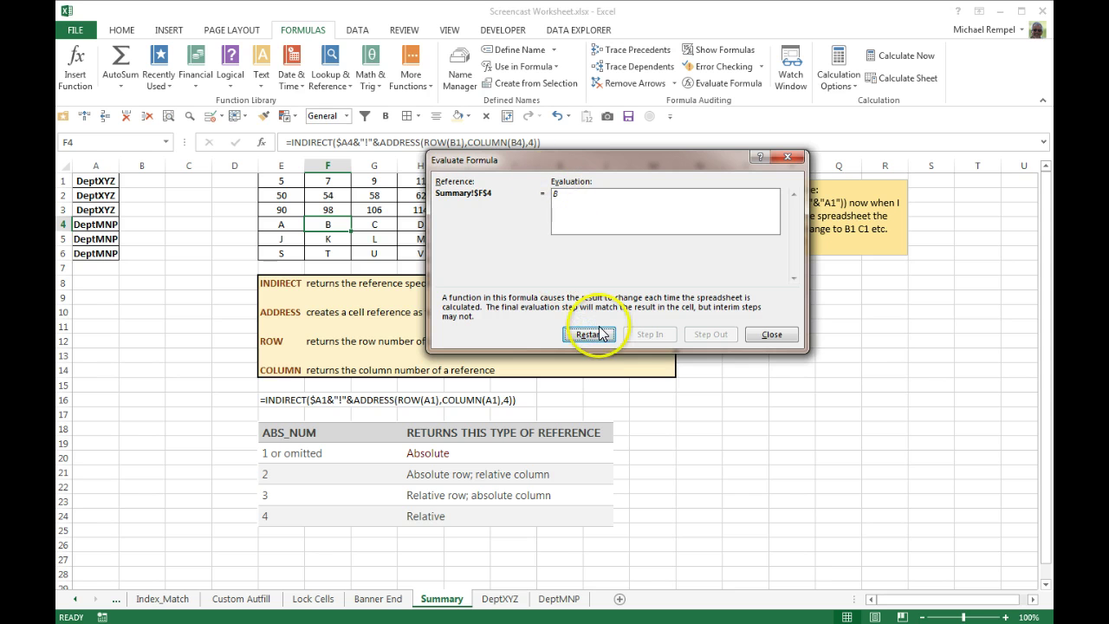
{"action": "left_click", "coordinate": [771, 336]}
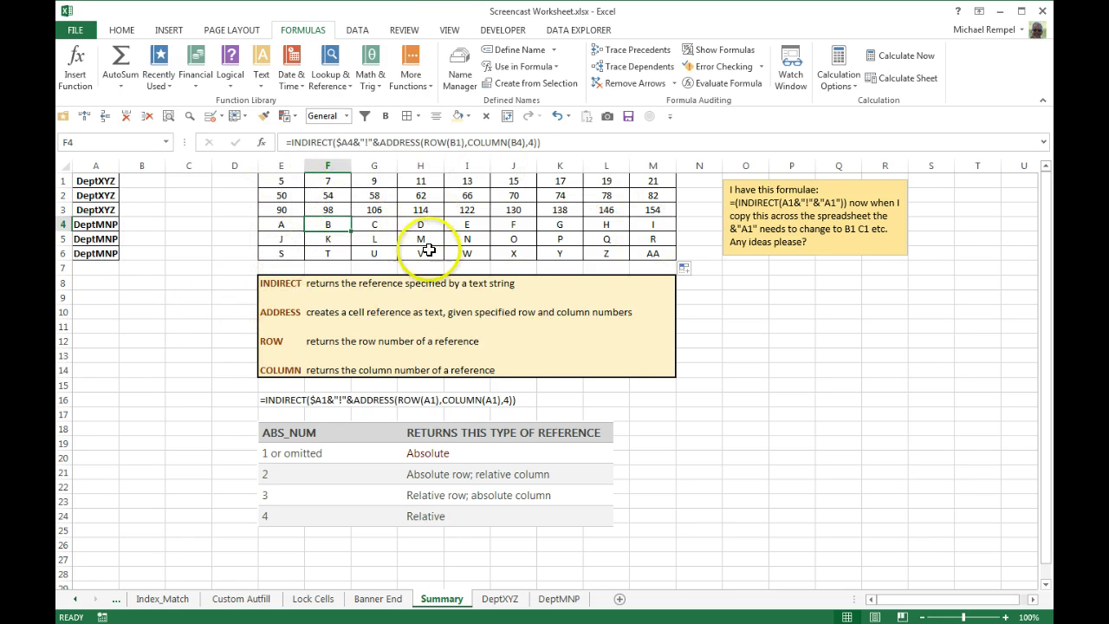
{"action": "left_click", "coordinate": [362, 601]}
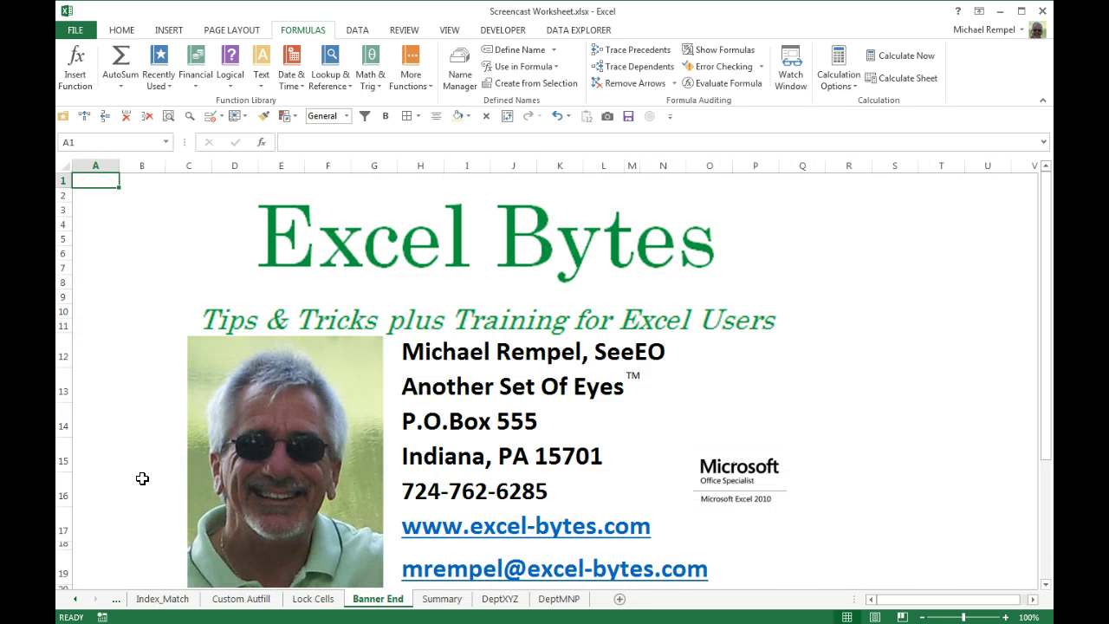